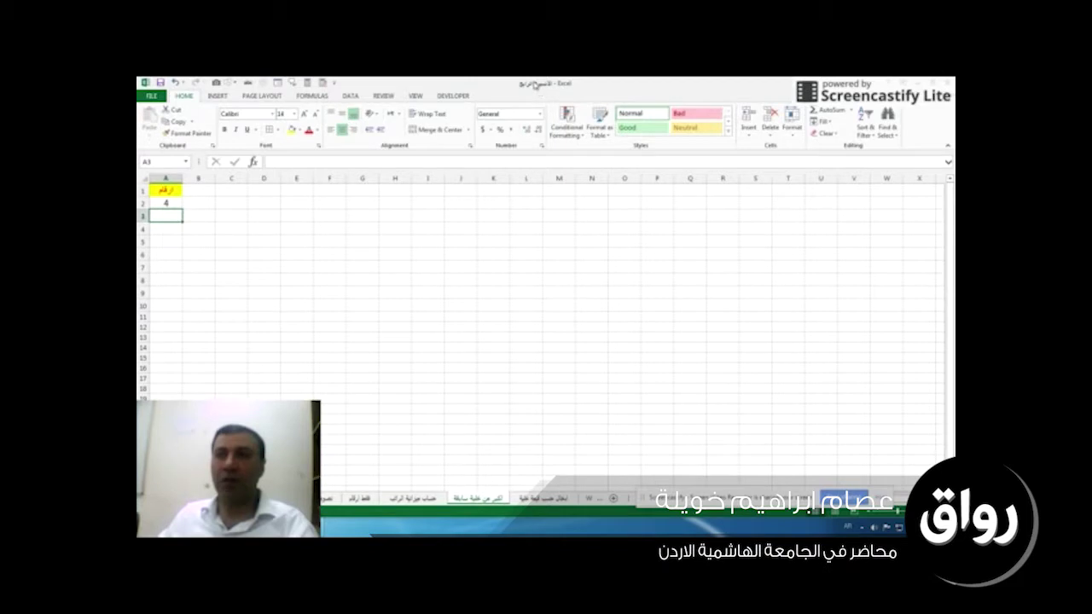
Step: Enter 3 as a trial value in cell A3 and clear the cell again
click(168, 203)
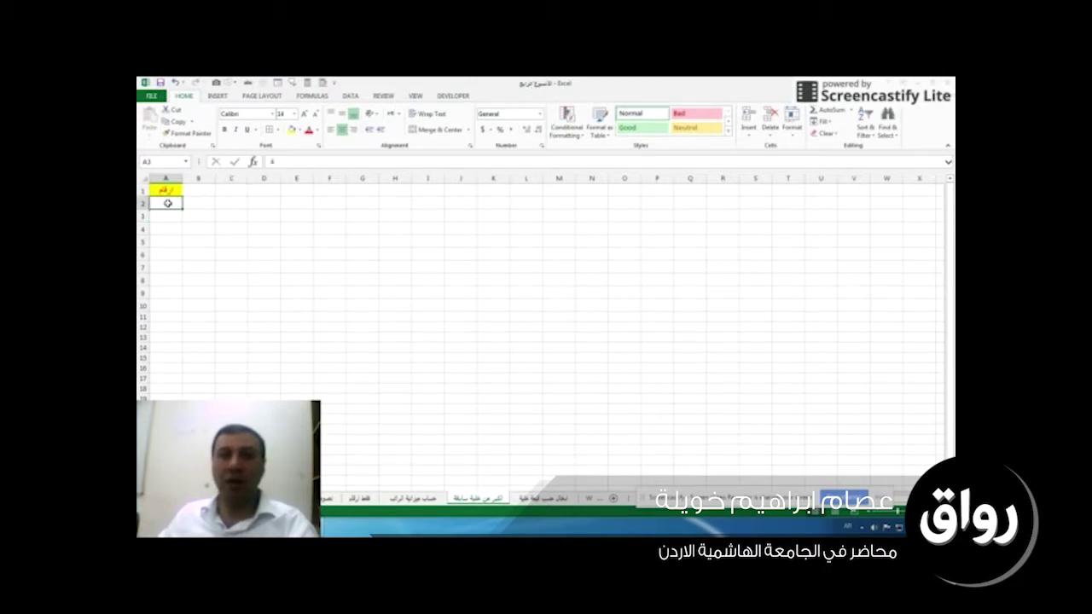
key(Up)
click(168, 203)
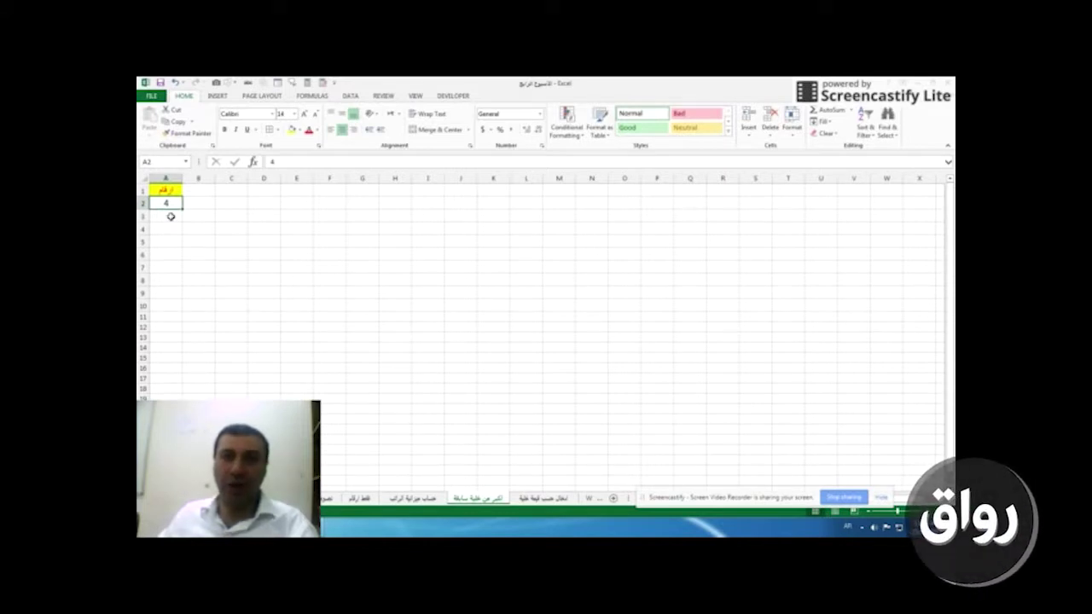
click(171, 217)
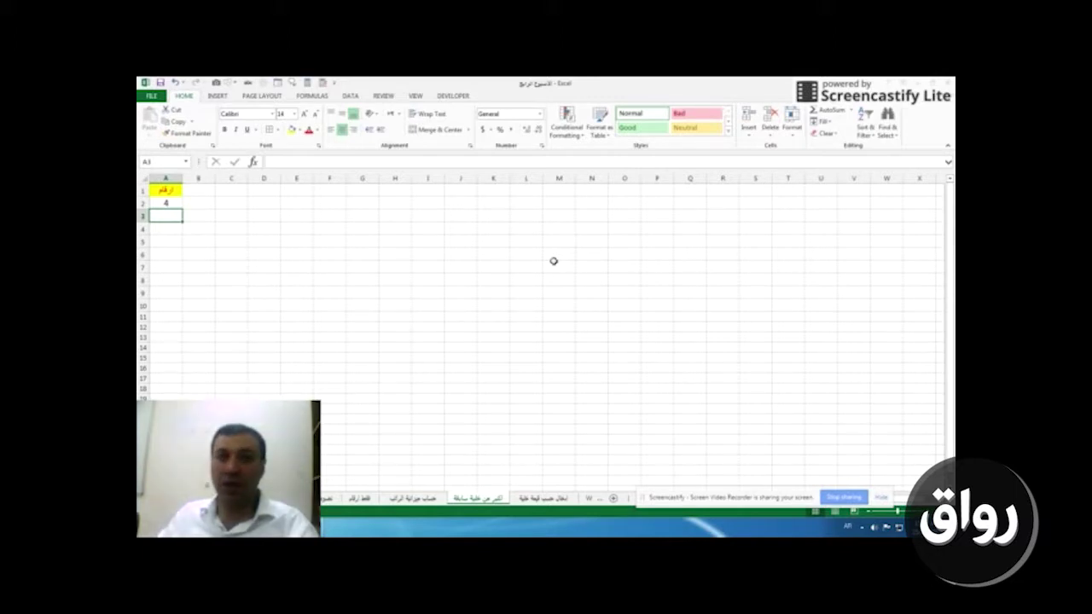
text(3)
key(Return)
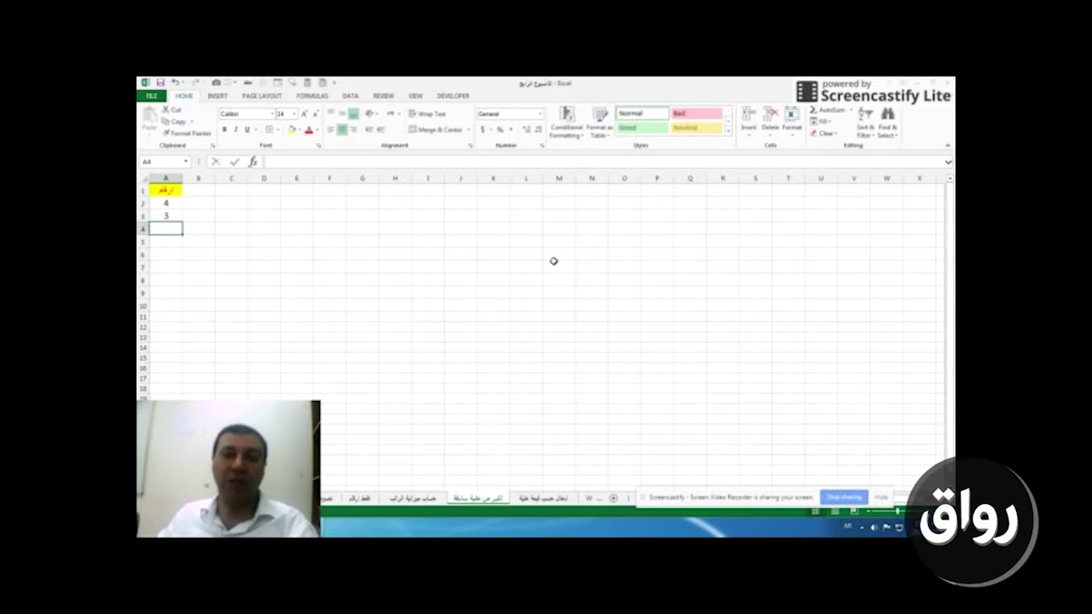
click(167, 213)
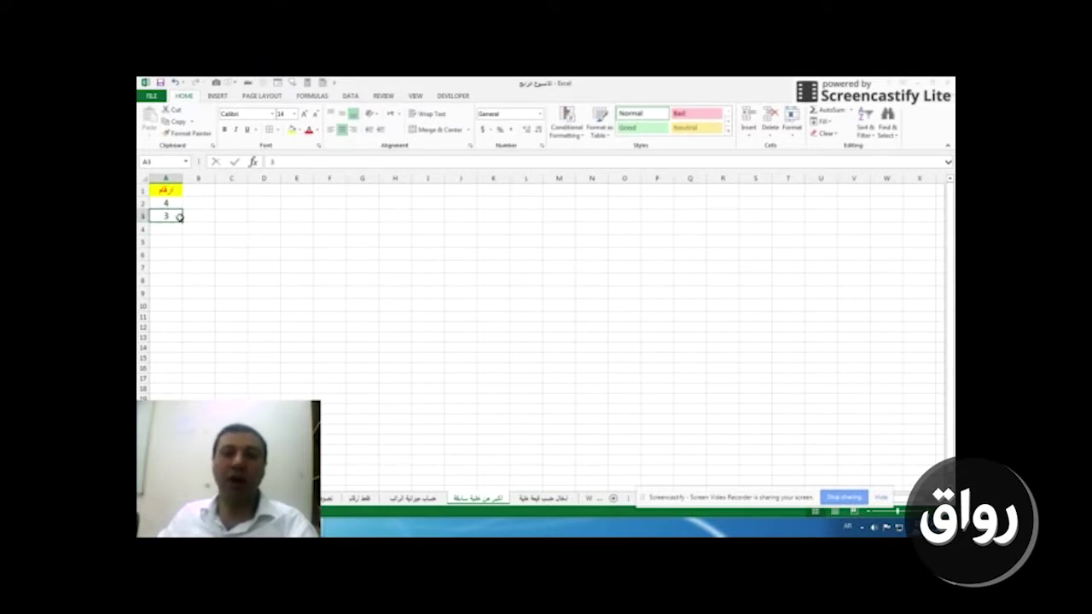
key(Delete)
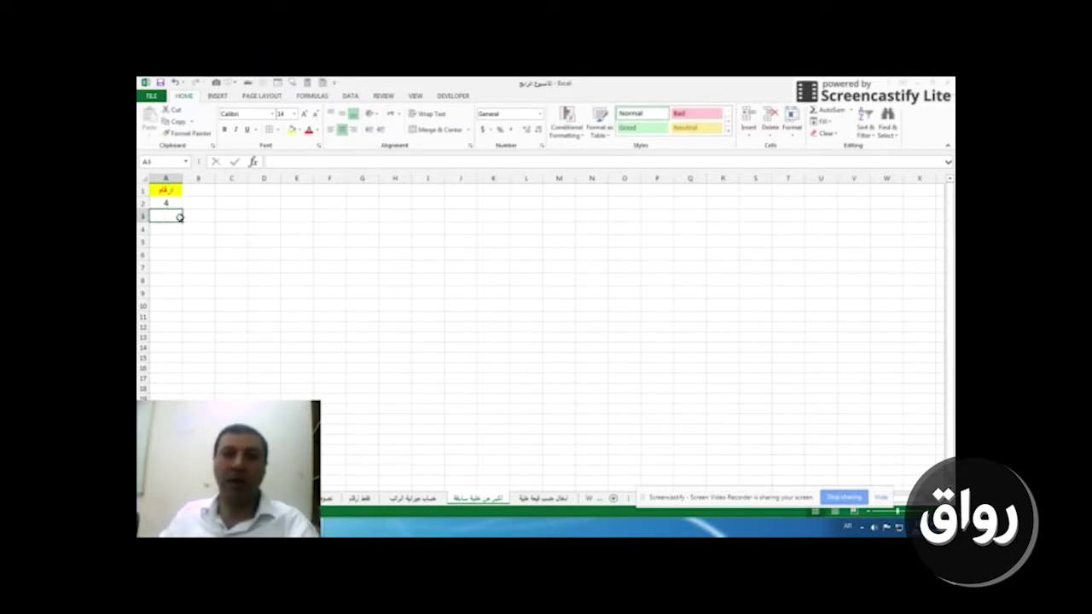
Step: Enter 10 as a trial value in cell A3 and clear the cell again
text(10)
key(Return)
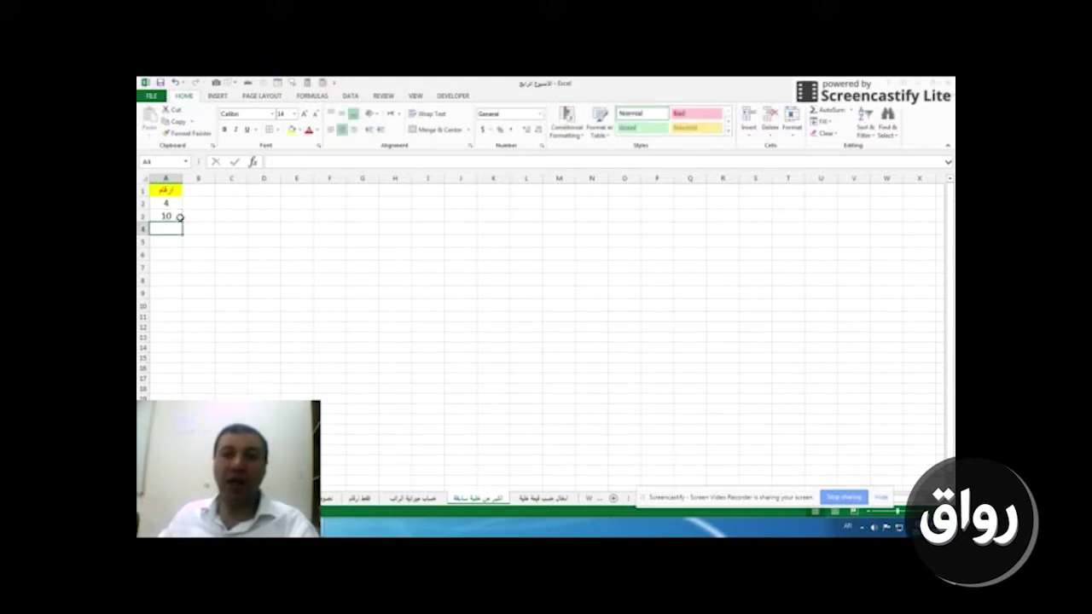
click(179, 216)
key(Delete)
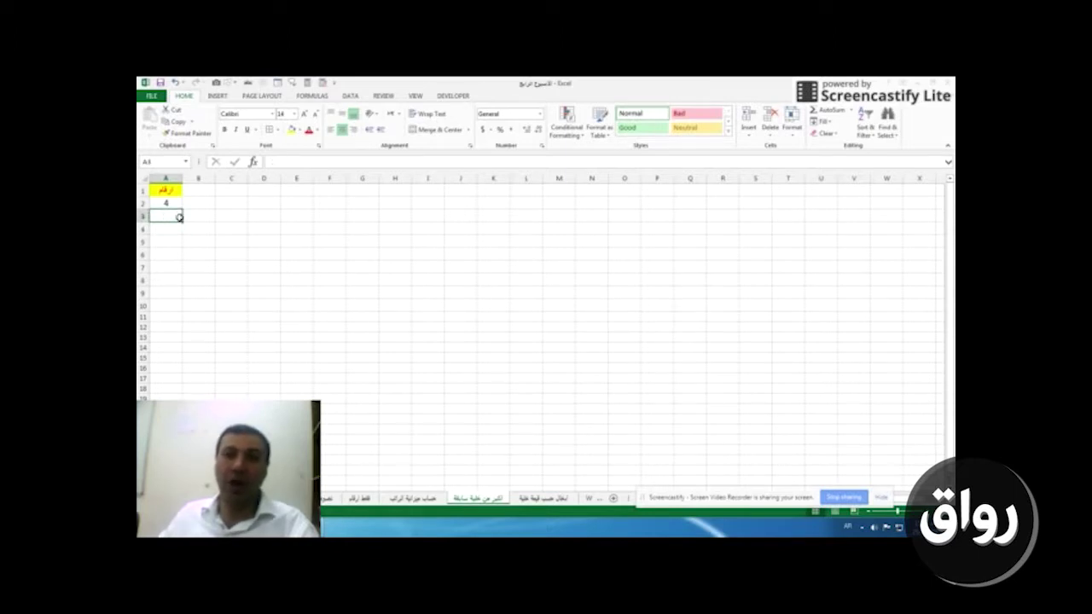
Step: Start a data validation rule for cells A3 to A10 that allows Custom criteria
drag(162, 214, 163, 304)
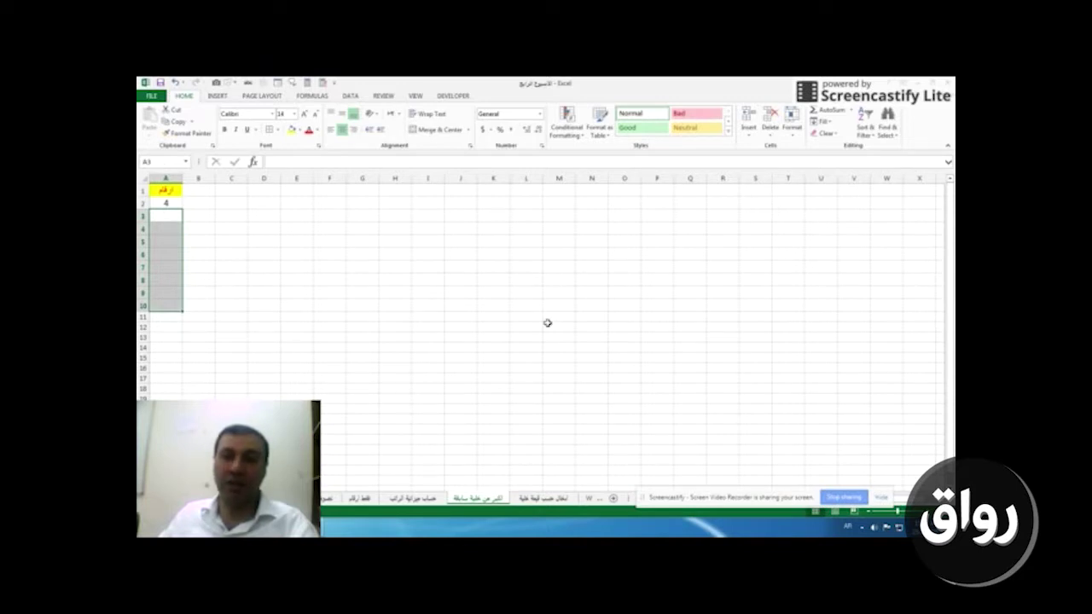
click(350, 97)
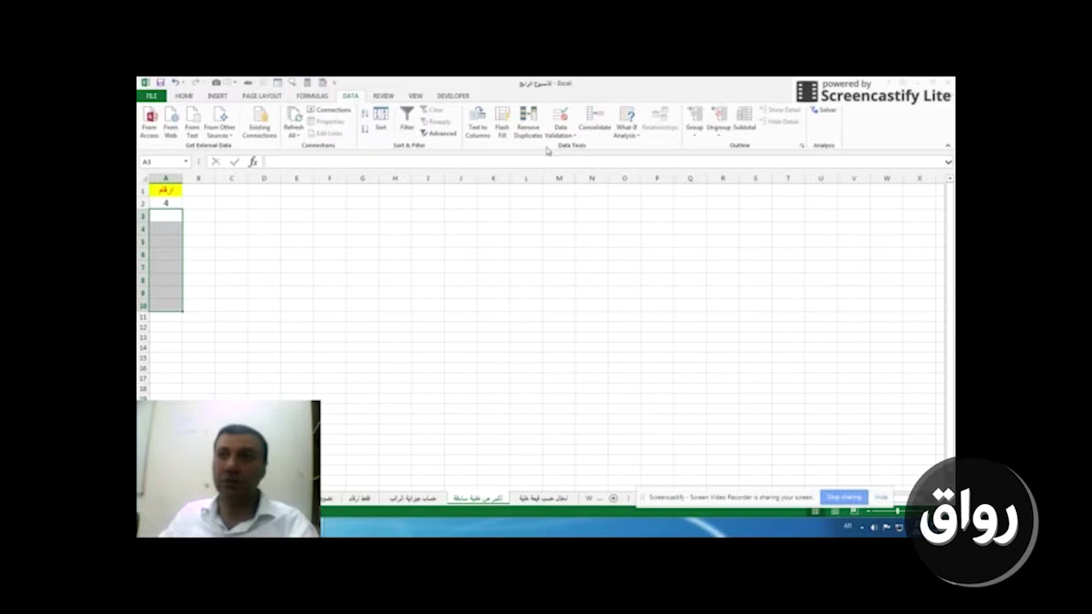
click(569, 137)
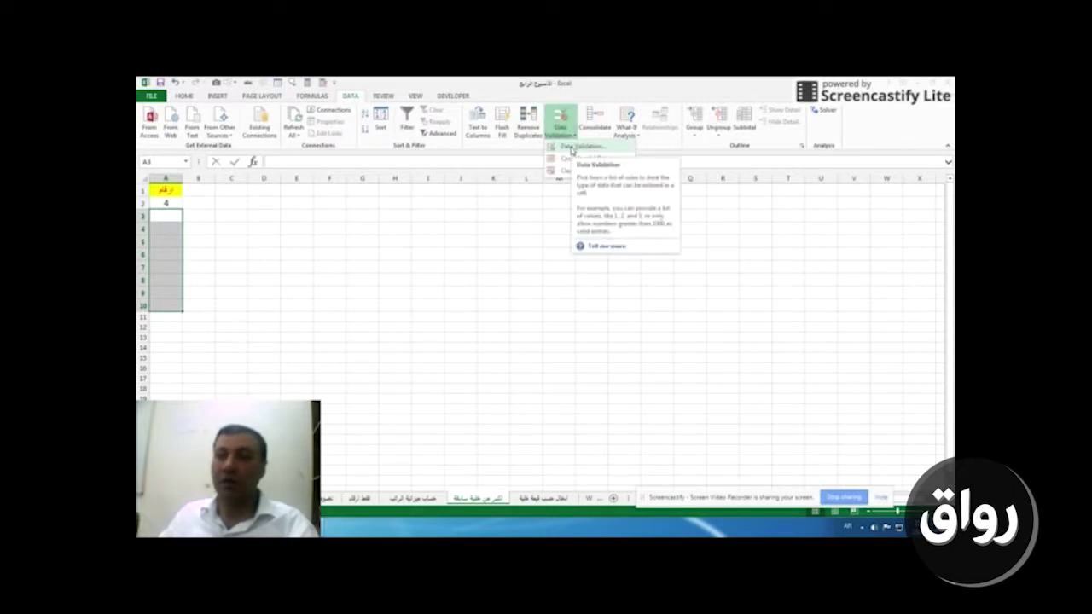
click(571, 148)
click(385, 220)
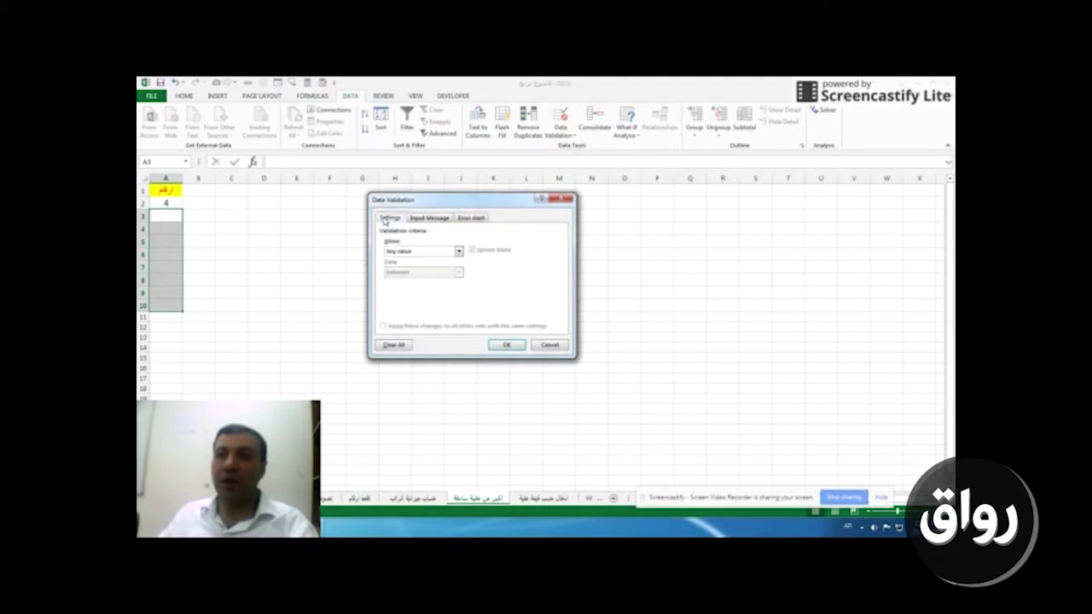
click(458, 251)
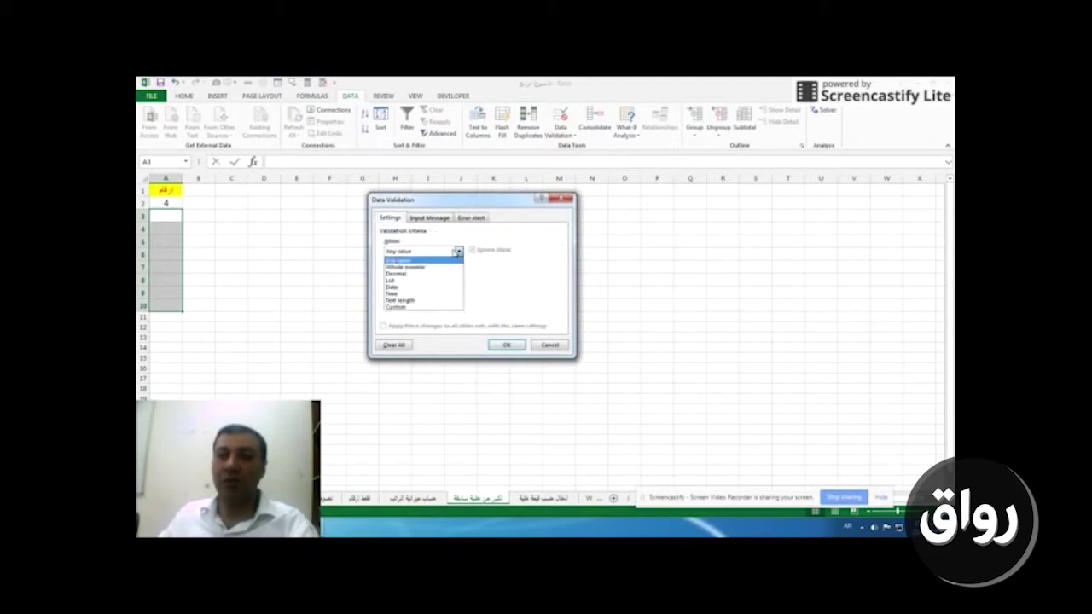
click(424, 308)
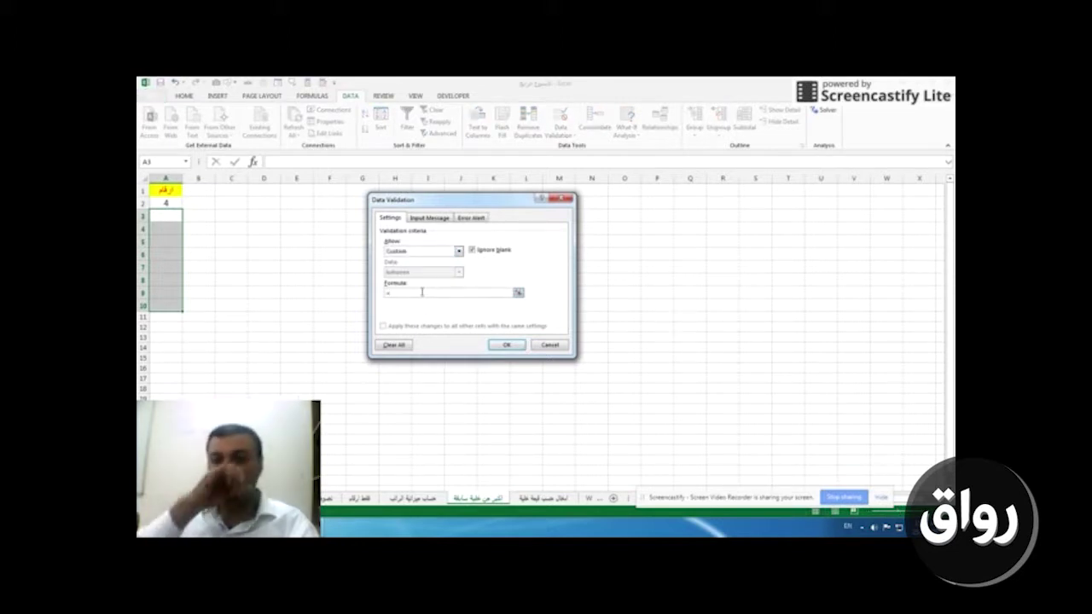
Step: Set the validation formula to =if(a3>a2,true,false) and apply the rule
text(ou)
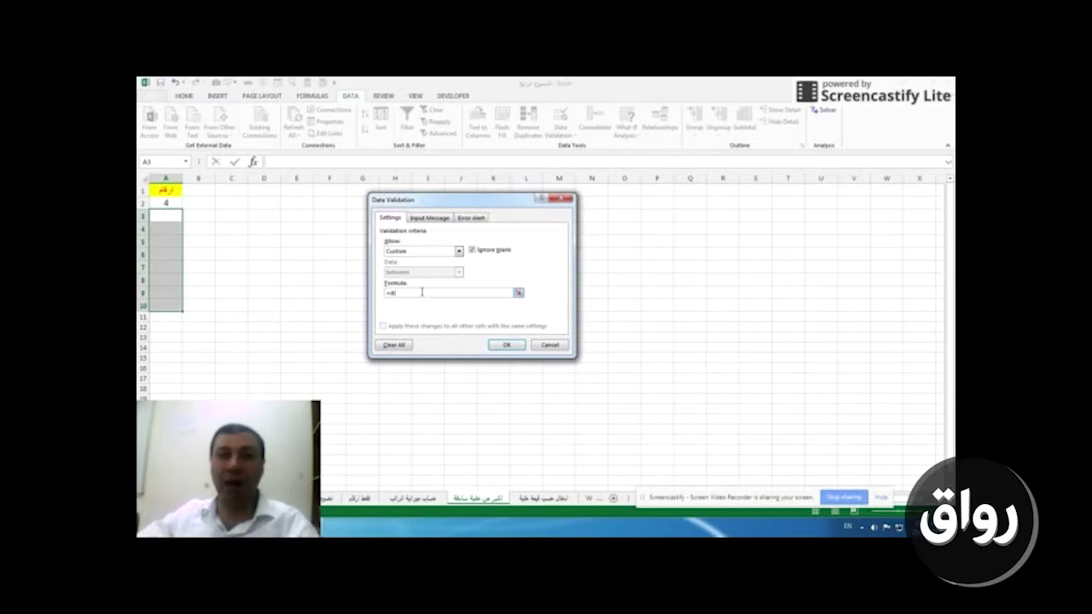
text((a3)
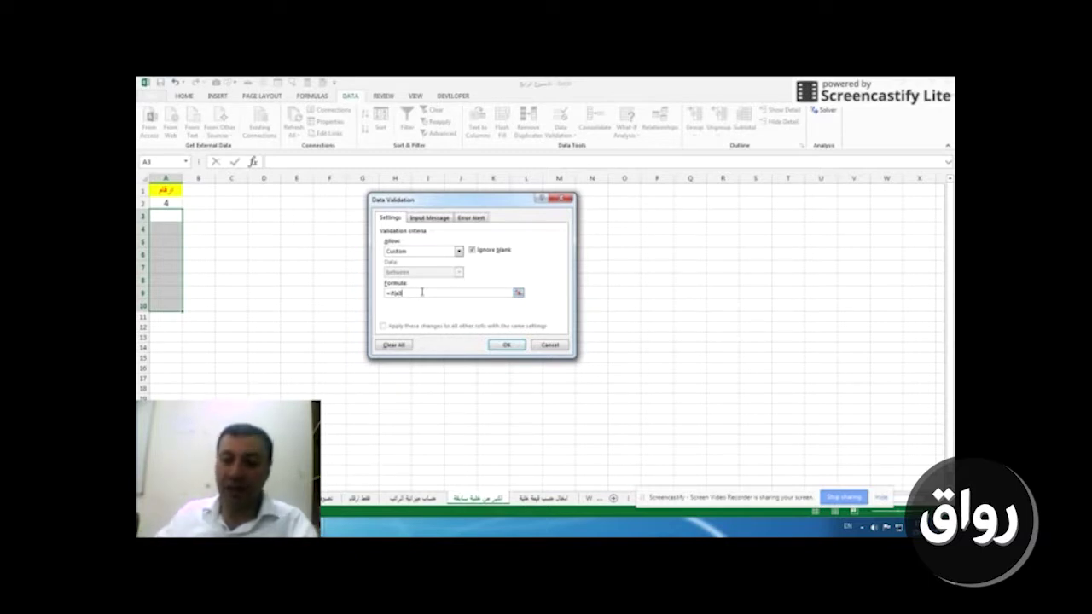
text(-(>)
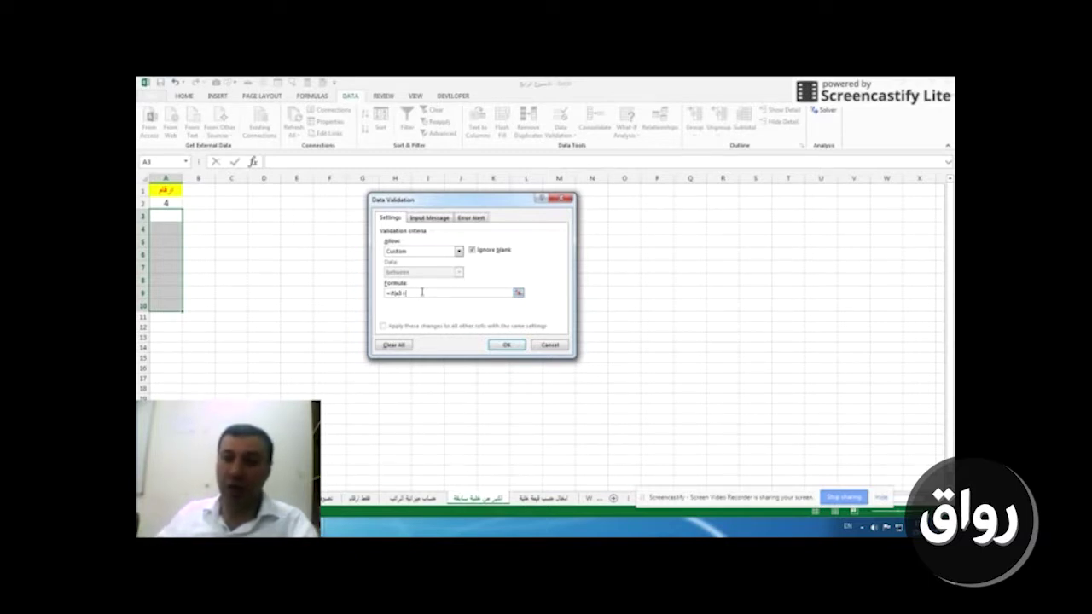
text(a2))
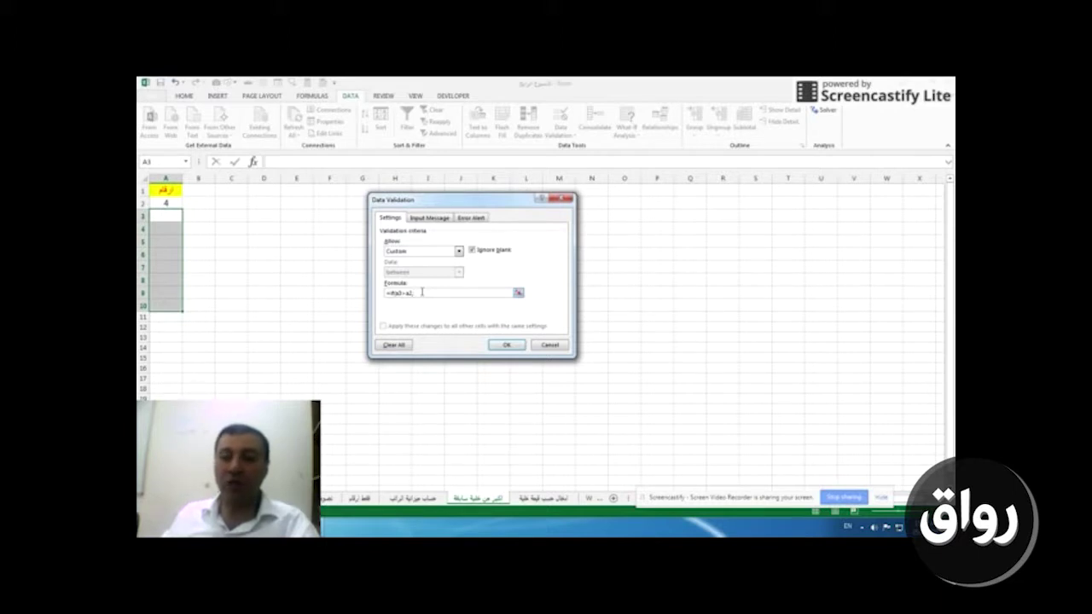
text(ru)
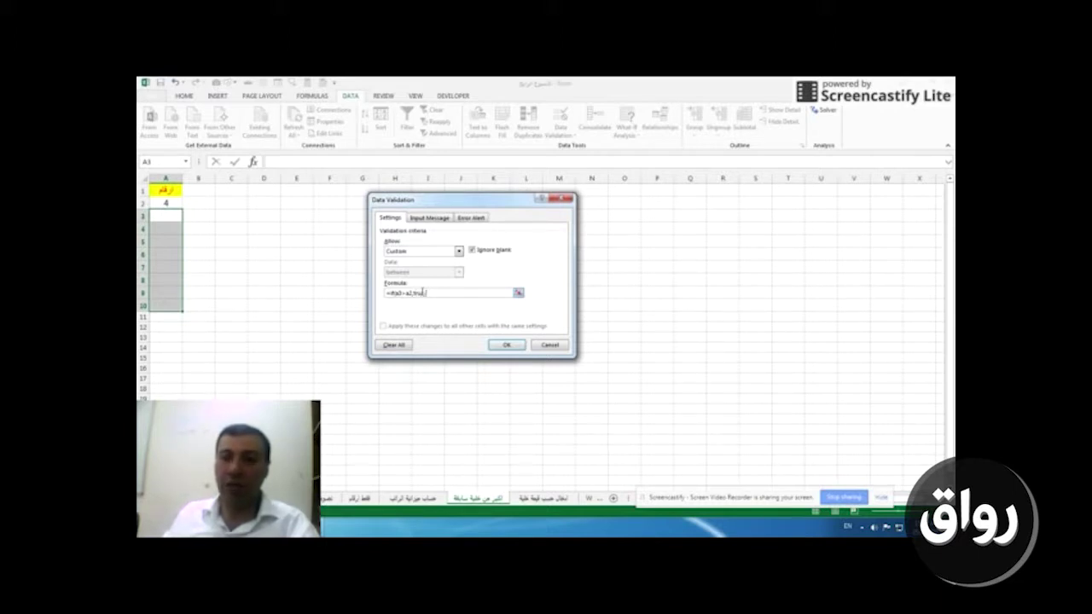
text(e,false))
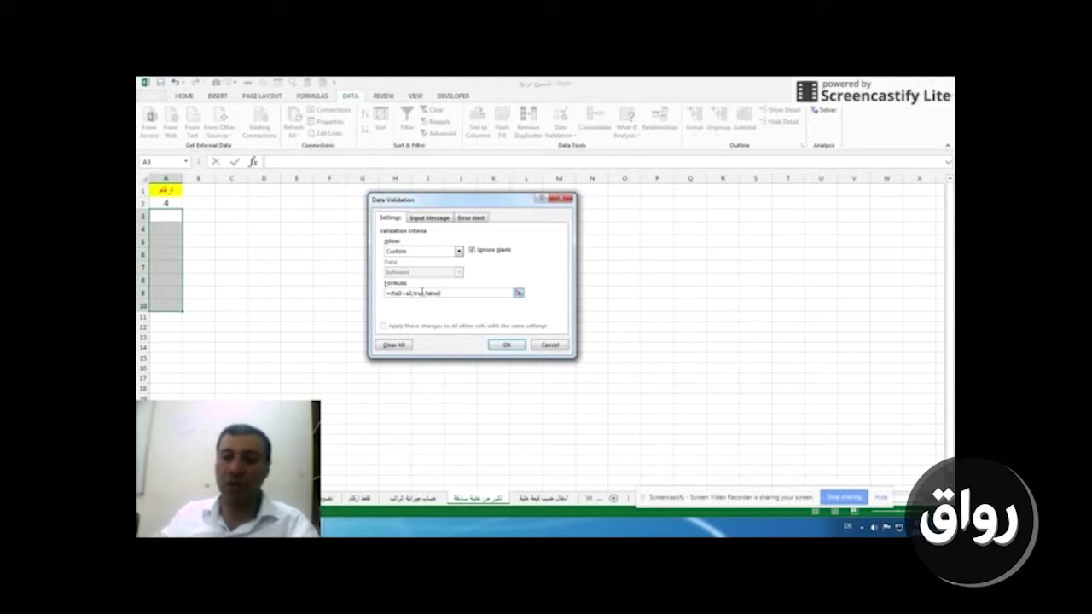
click(507, 345)
Step: Enter 5 in cell A3, try 5 in A4, and enter 40 in A4 instead
click(162, 214)
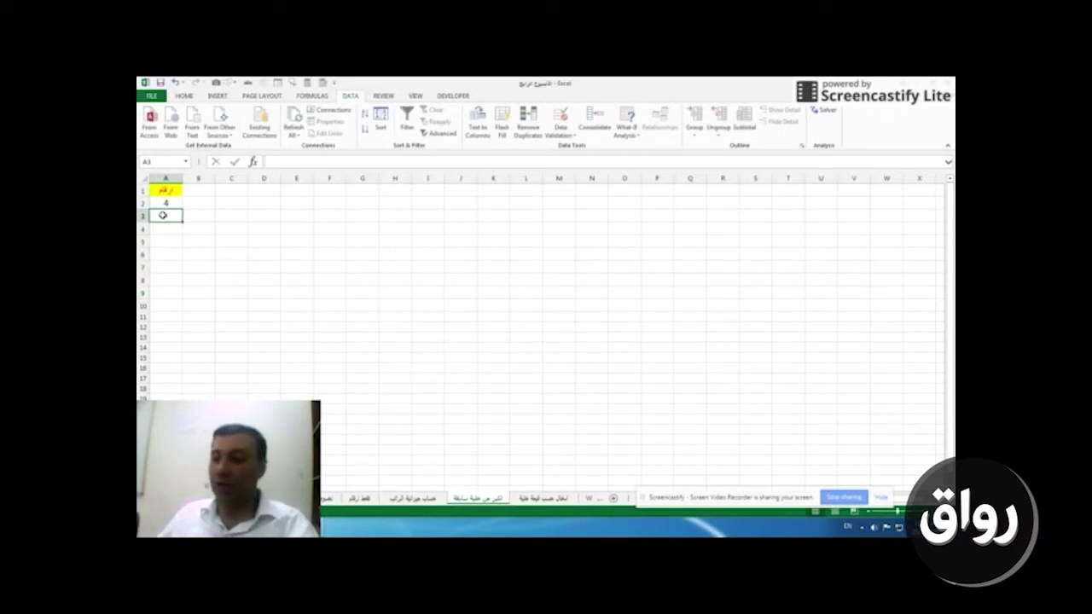
key(Return)
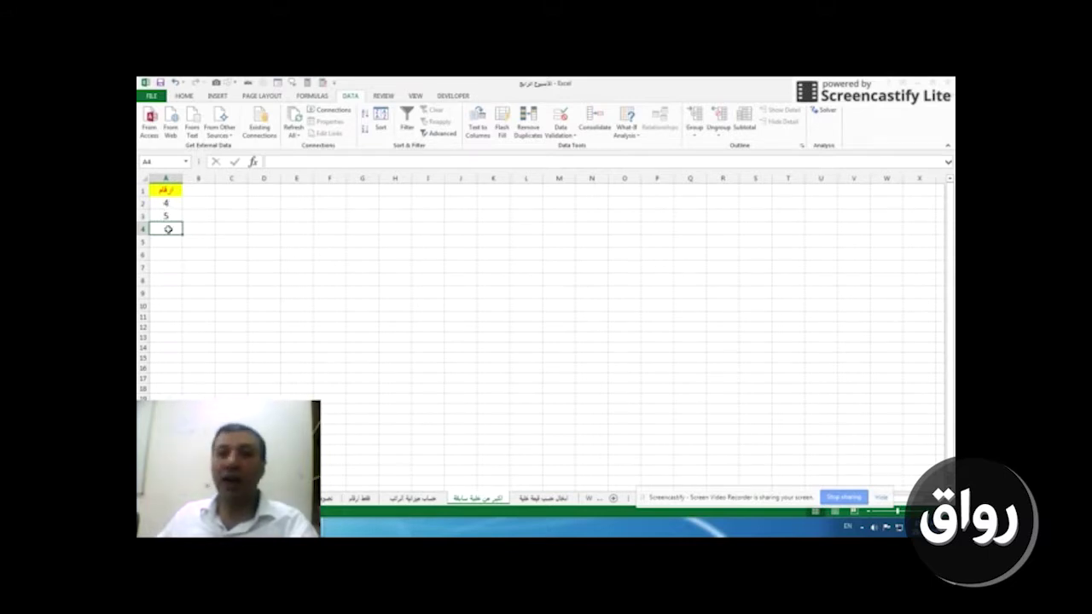
text(5)
key(Return)
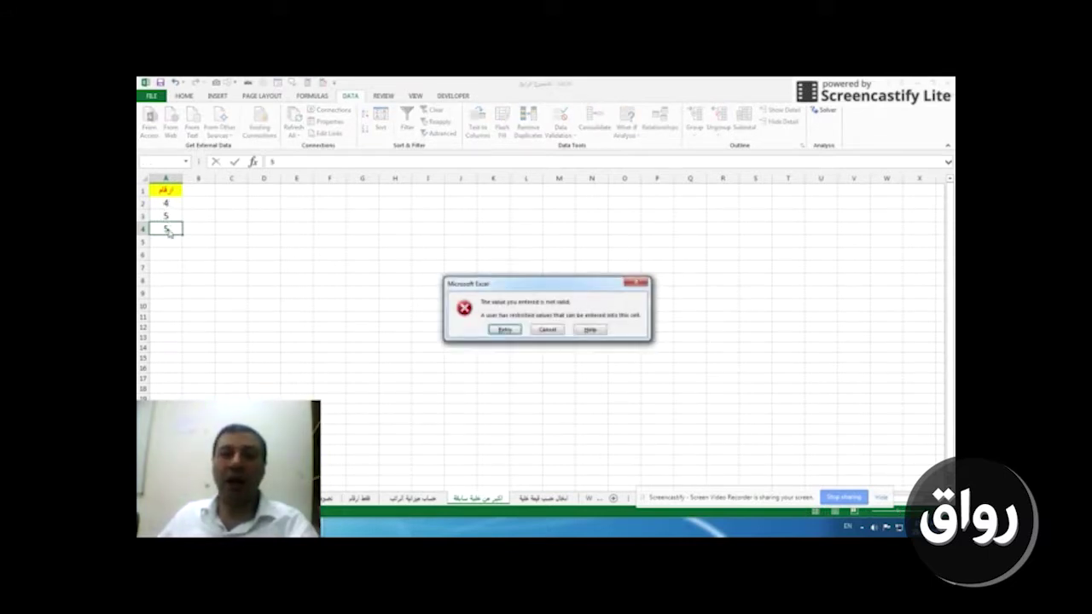
click(547, 329)
text(40)
key(Return)
Step: Test the rule by trying 35 in cell A5, discard that entry and enter 41 instead
text(35)
key(Return)
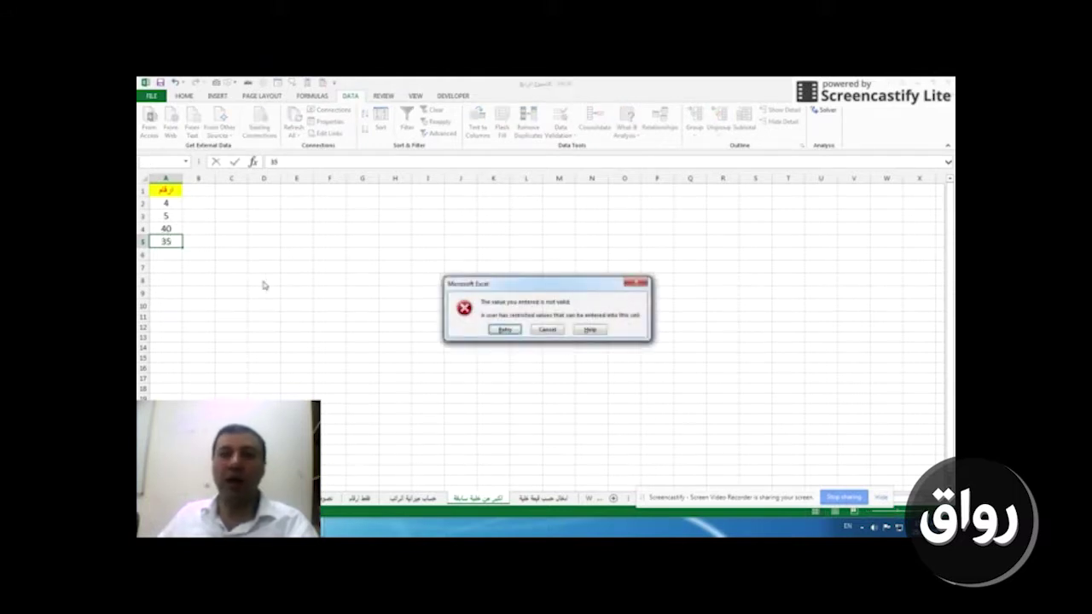
key(Tab)
key(Return)
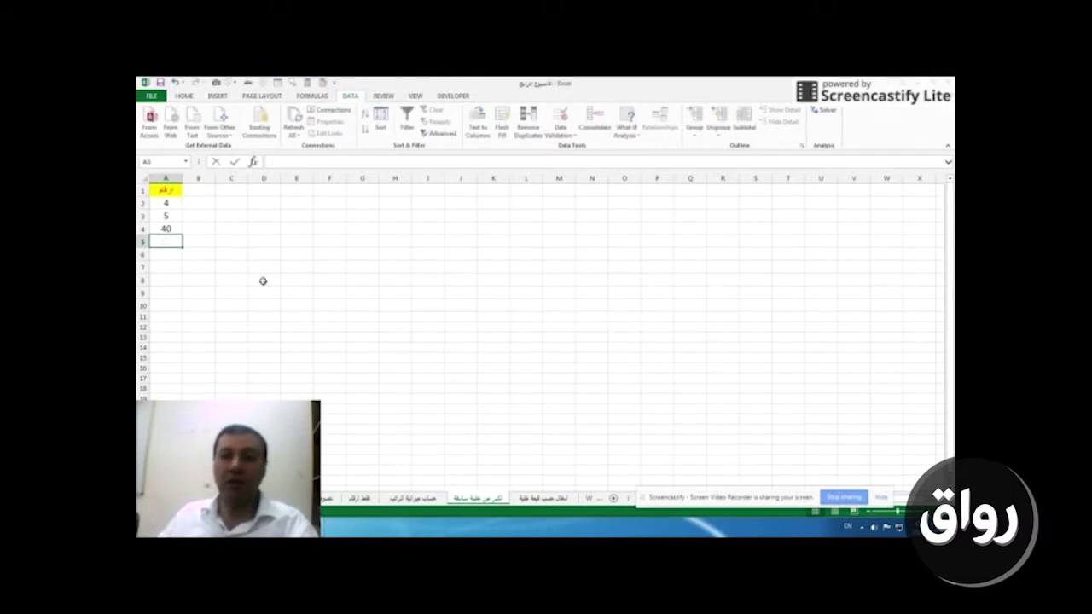
text(41)
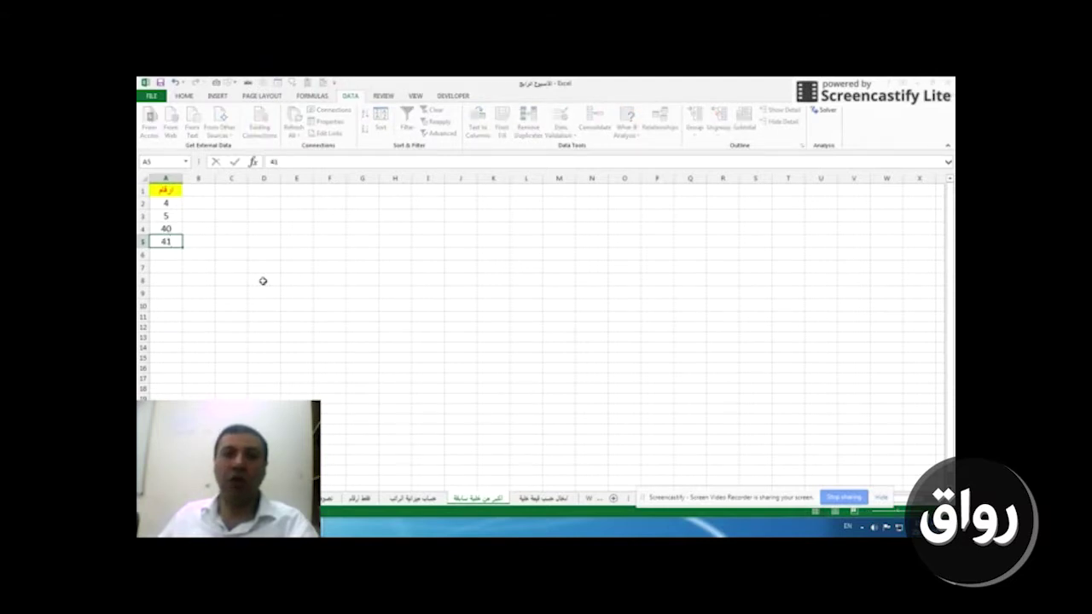
key(Return)
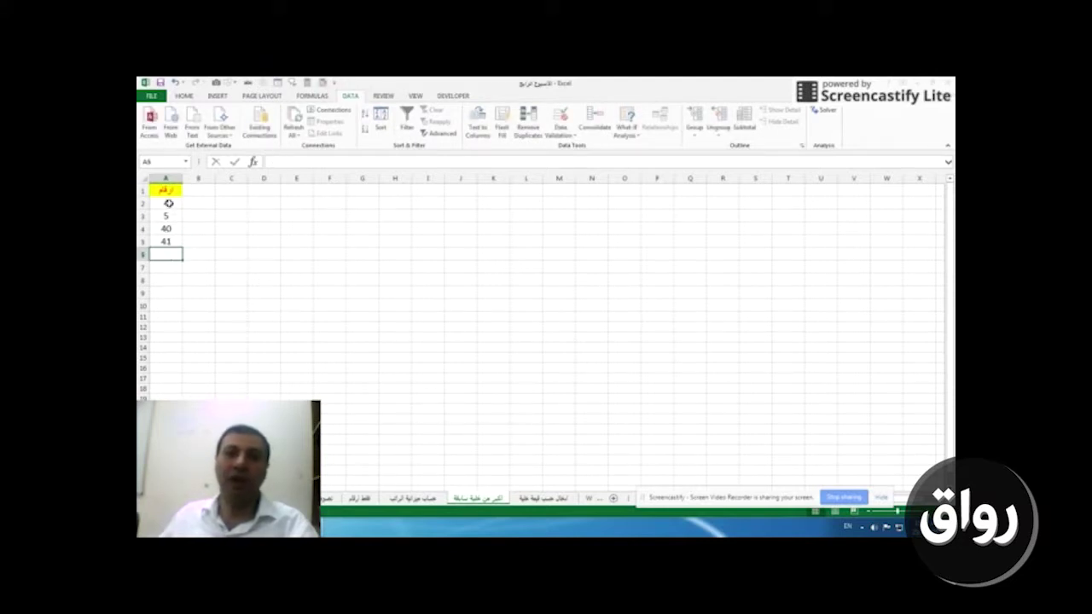
Step: Reopen the data validation settings for cells A3 to A10 and keep Custom as the allowed criteria
drag(168, 214, 168, 306)
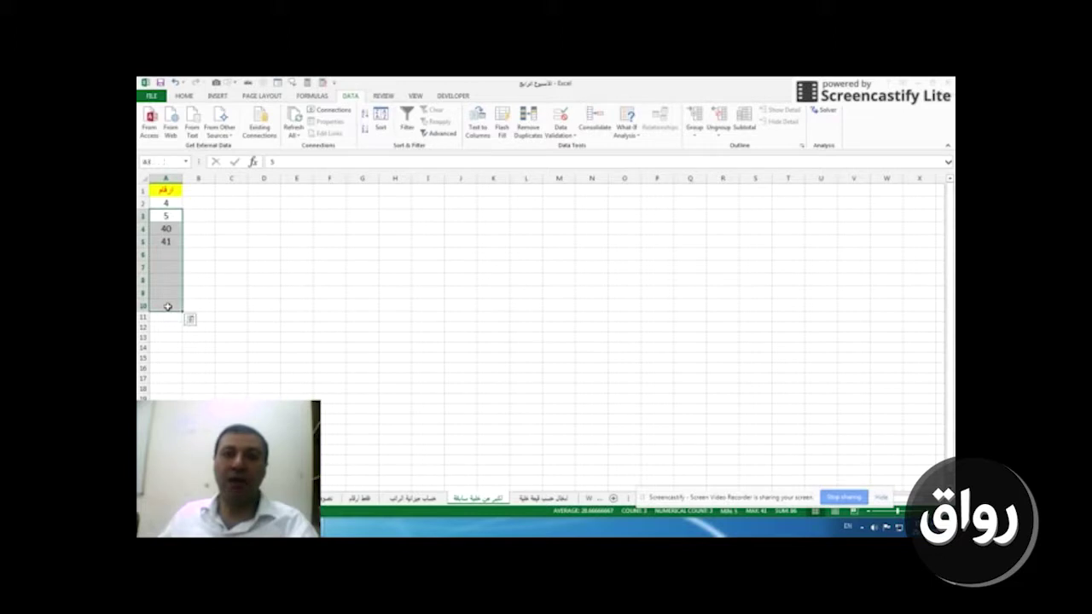
click(560, 128)
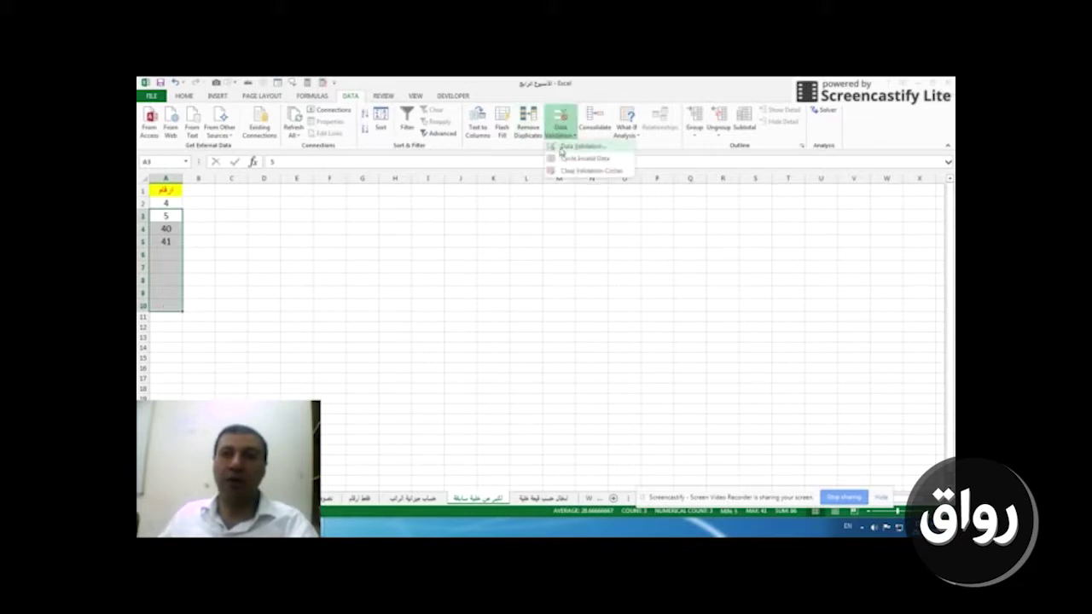
click(580, 146)
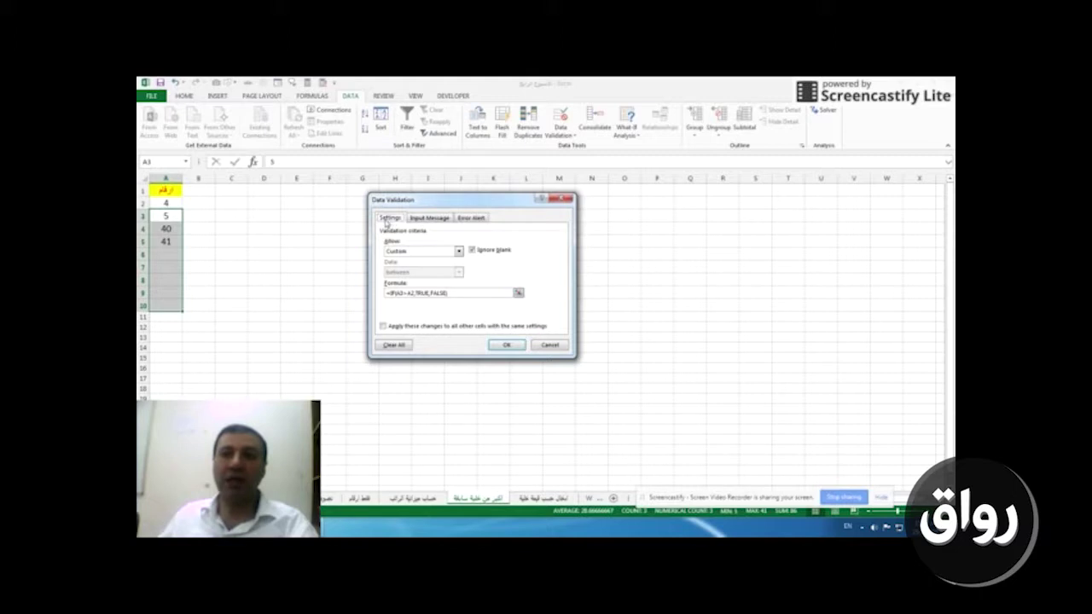
click(433, 255)
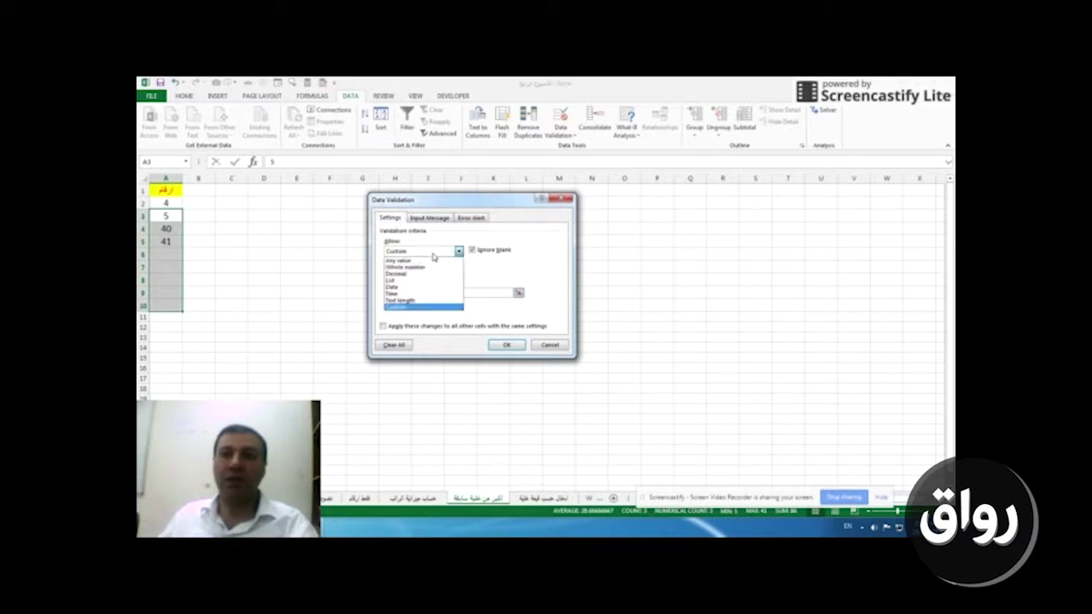
click(405, 306)
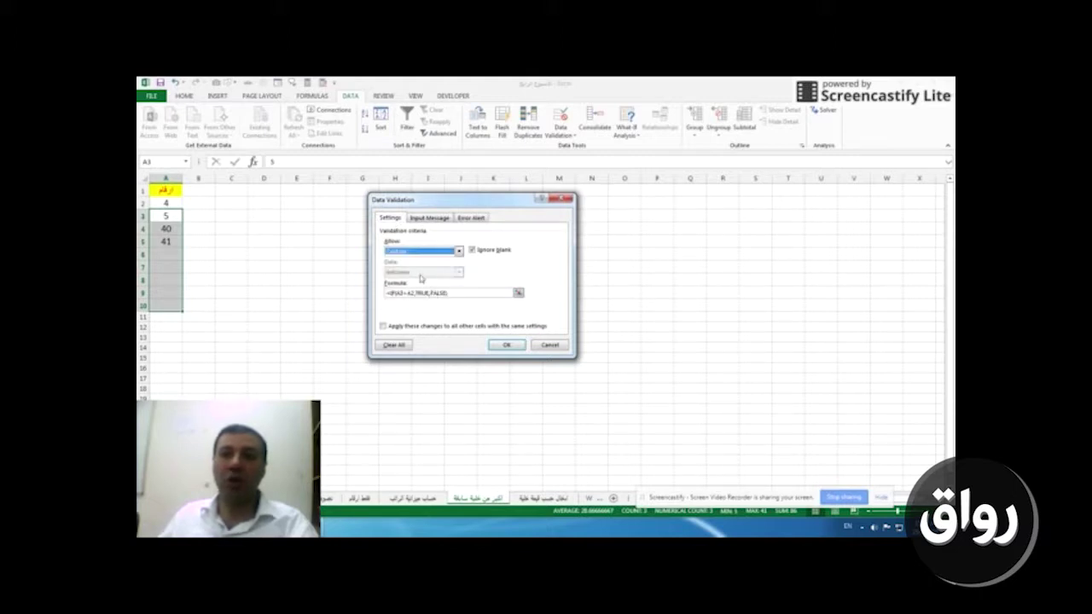
Step: Examine the validation formula's comparison of A3 with A2 and its TRUE and FALSE results
click(459, 293)
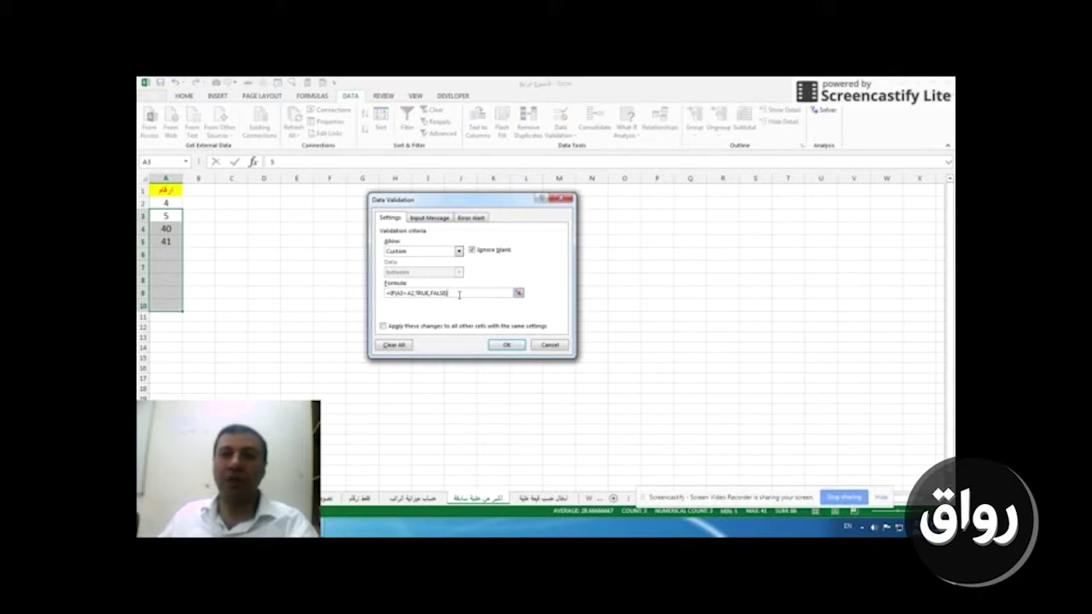
click(397, 294)
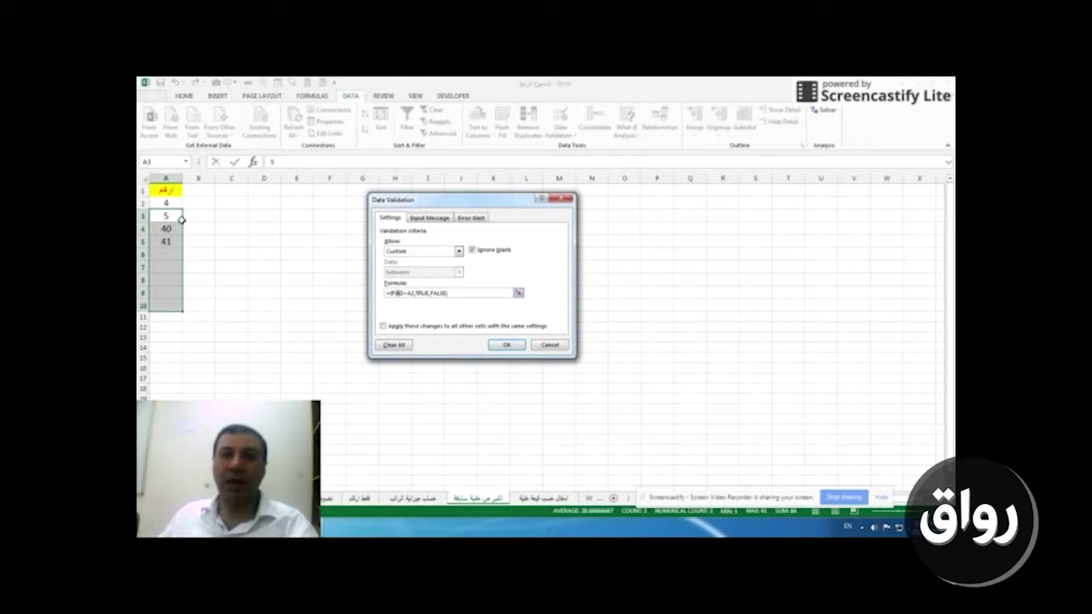
double_click(412, 293)
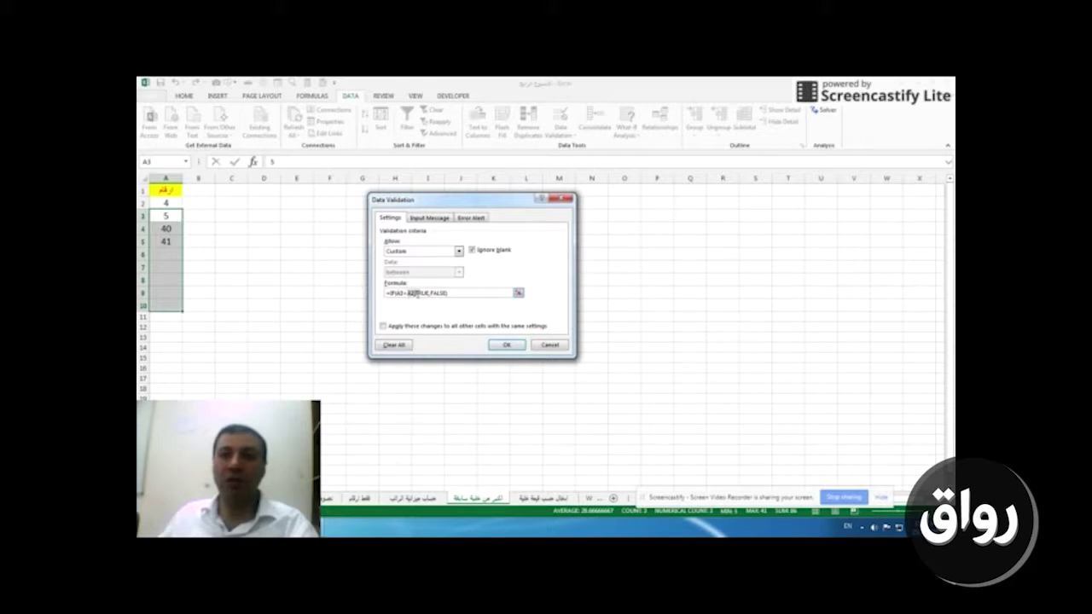
double_click(422, 293)
double_click(437, 293)
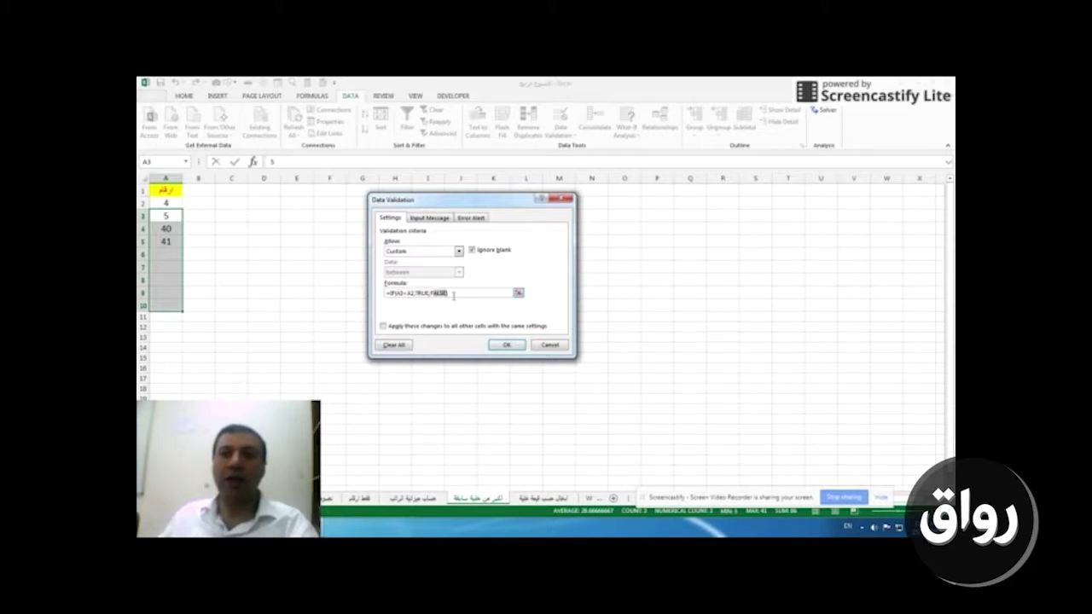
double_click(422, 293)
click(452, 293)
double_click(401, 293)
click(417, 294)
double_click(418, 294)
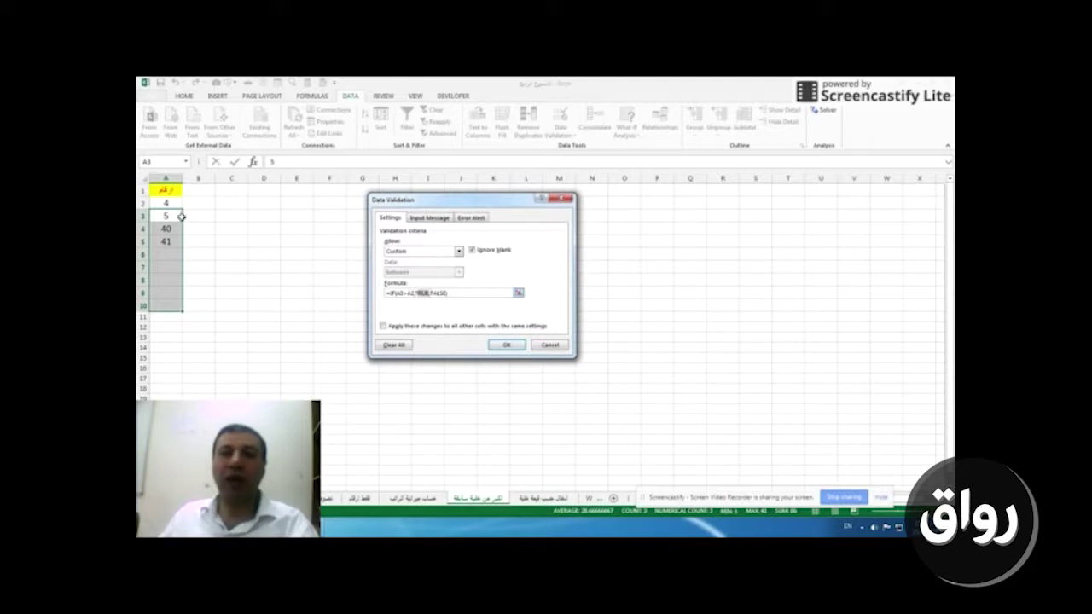
double_click(438, 293)
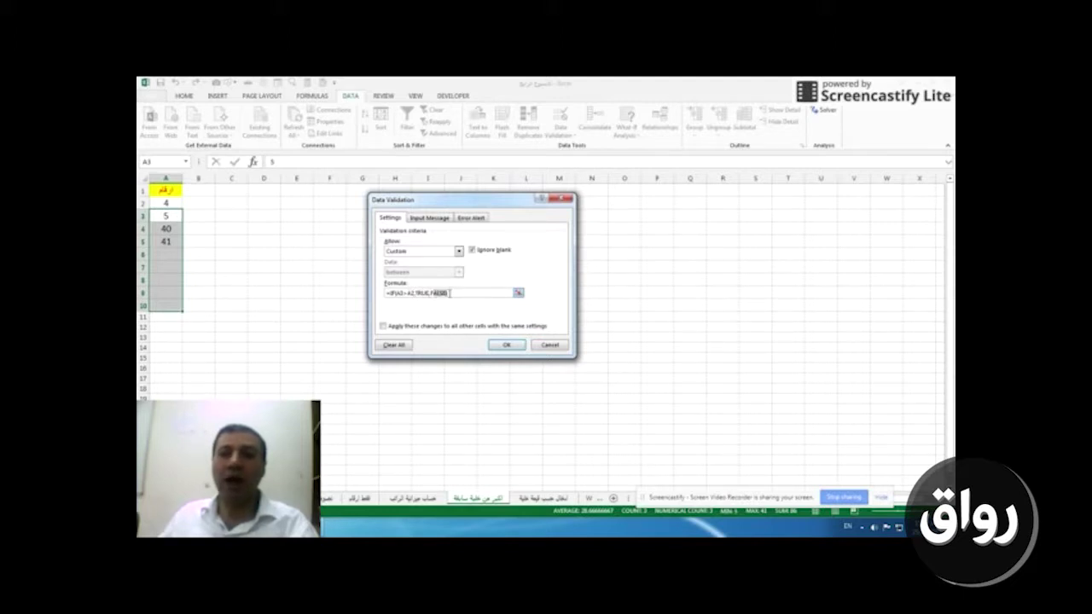
click(449, 294)
double_click(441, 294)
Step: Give the rule an error alert titled "الادخال خطا" with the message "يجب ان يكون اكبر من الخلية السابقة" and apply it
click(468, 220)
click(516, 266)
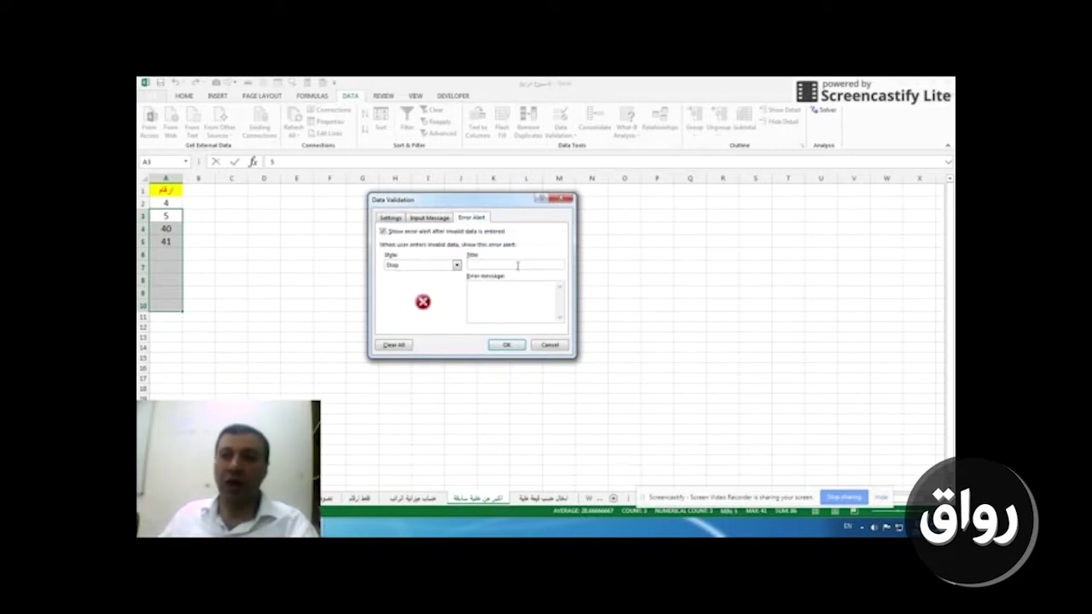
key(alt+shift)
text(لا تعدل هنا)
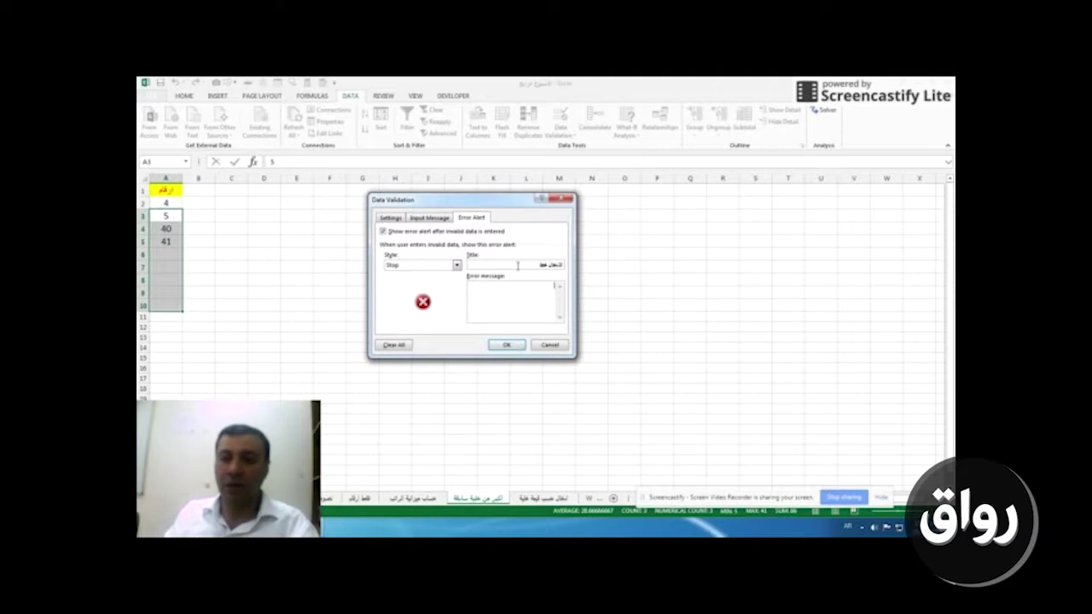
key(Tab)
text(يجب ان تكون اكبر من القيمة السابقة)
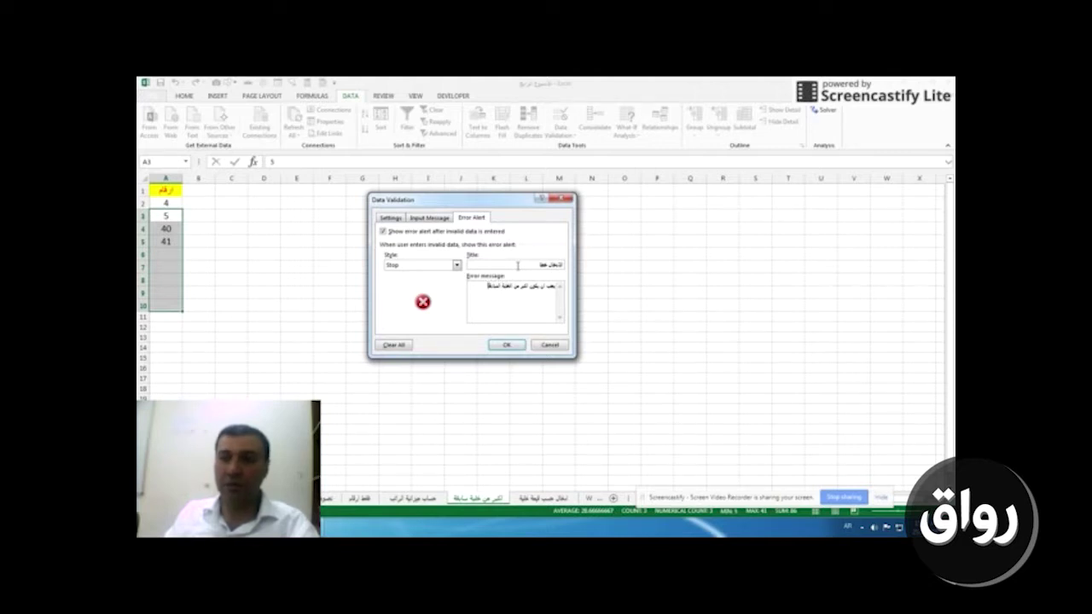
click(507, 345)
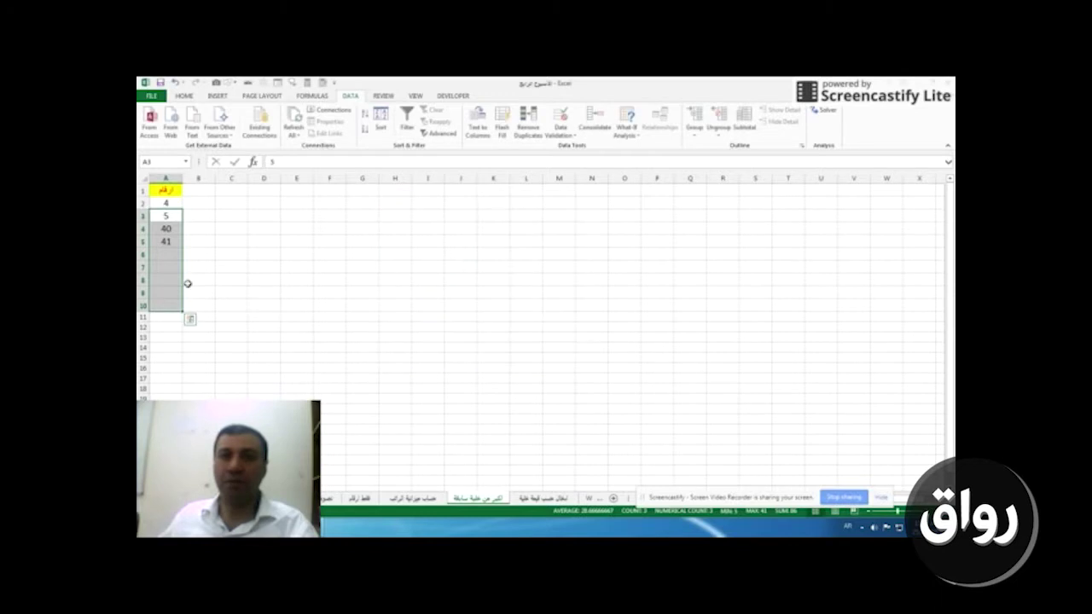
Step: Test the error alert by trying 35 in cell A6, discard that entry and enter 45 instead
click(165, 253)
text(35)
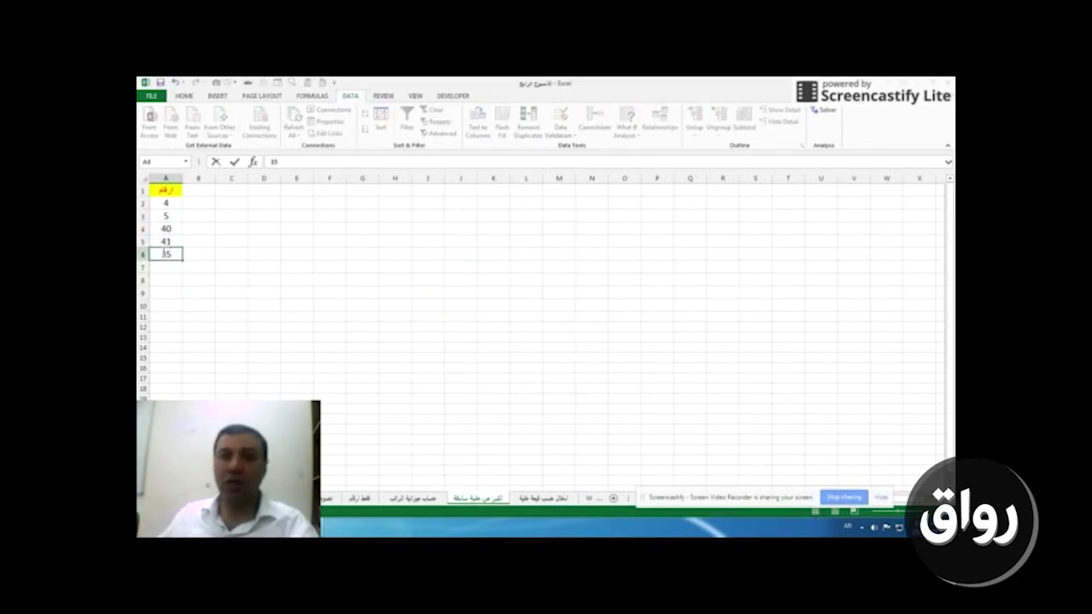
key(Return)
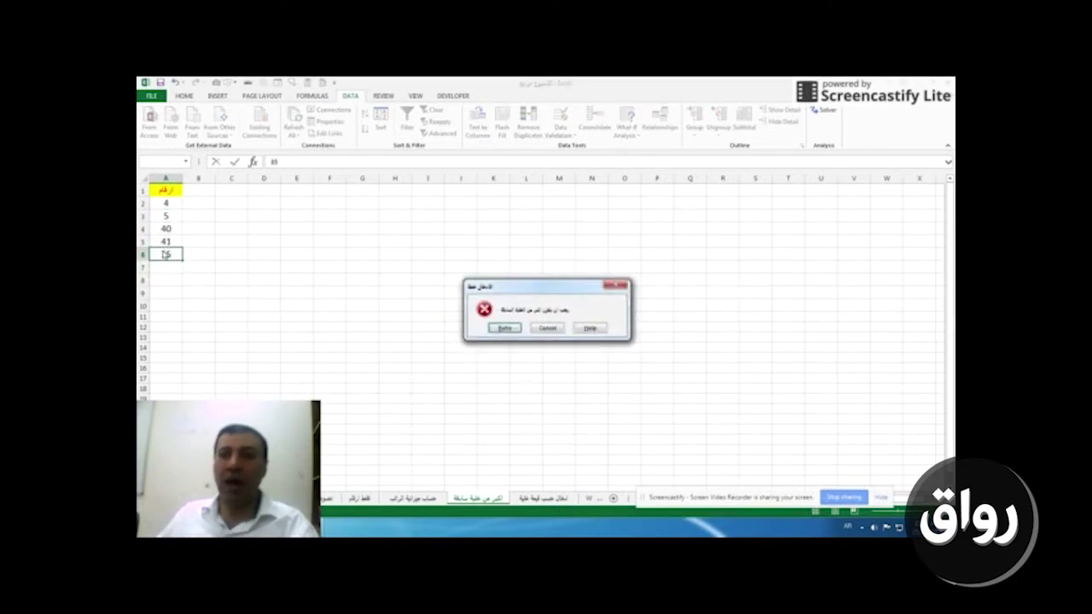
drag(534, 292, 526, 251)
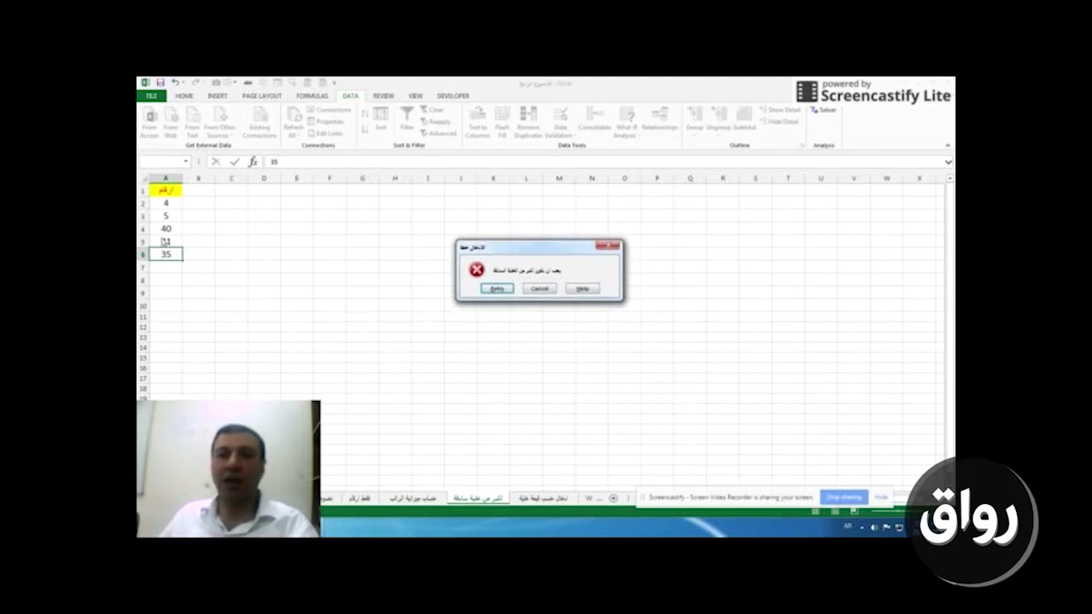
click(537, 289)
text(45)
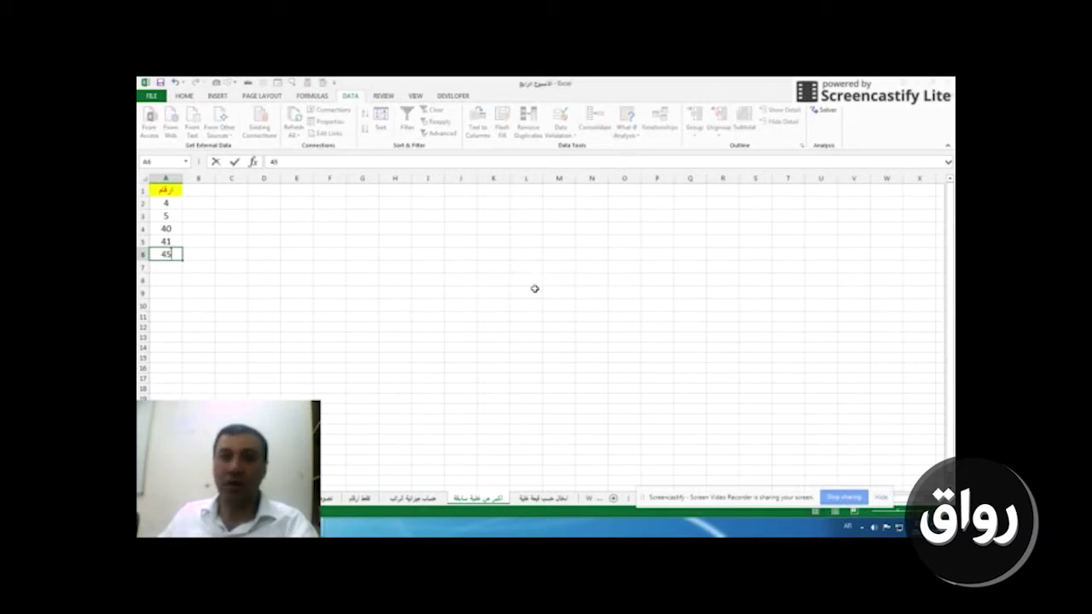
key(Return)
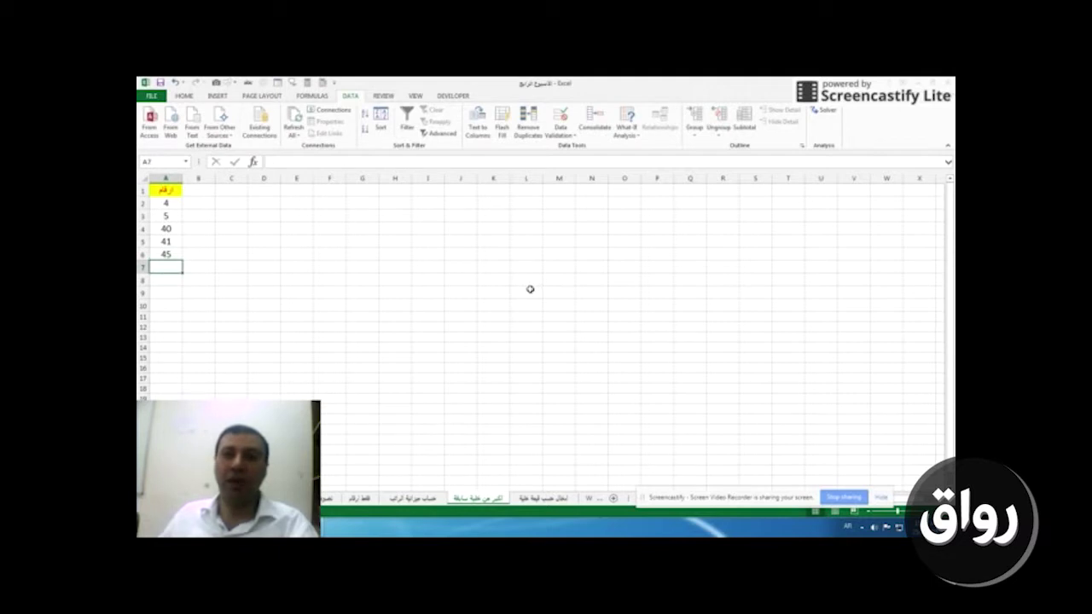
Step: Enter 50 in cell A7, try 49 in A8, discard it and enter 70 in A8 instead
text(50)
key(Return)
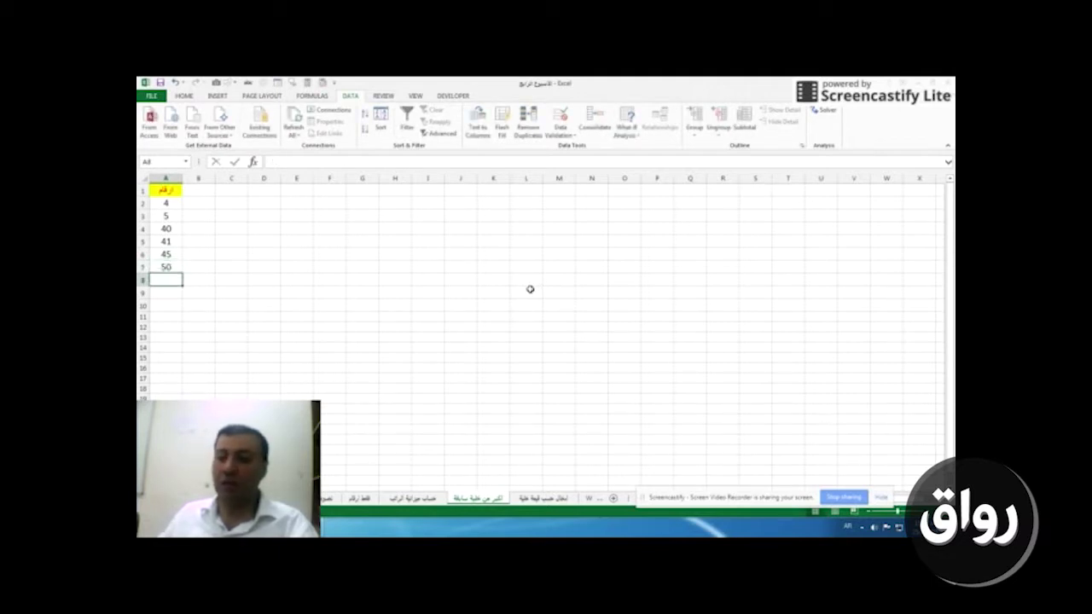
text(49)
key(Return)
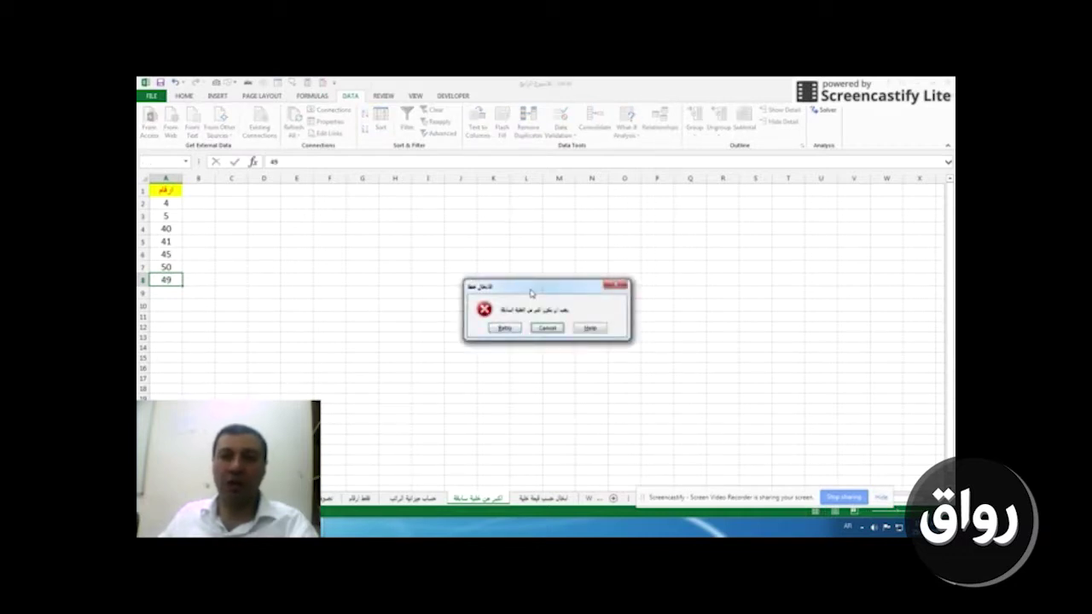
key(Escape)
text(70)
key(Return)
Step: Review the ascending order of the numbers entered in cells A2 to A8
click(156, 305)
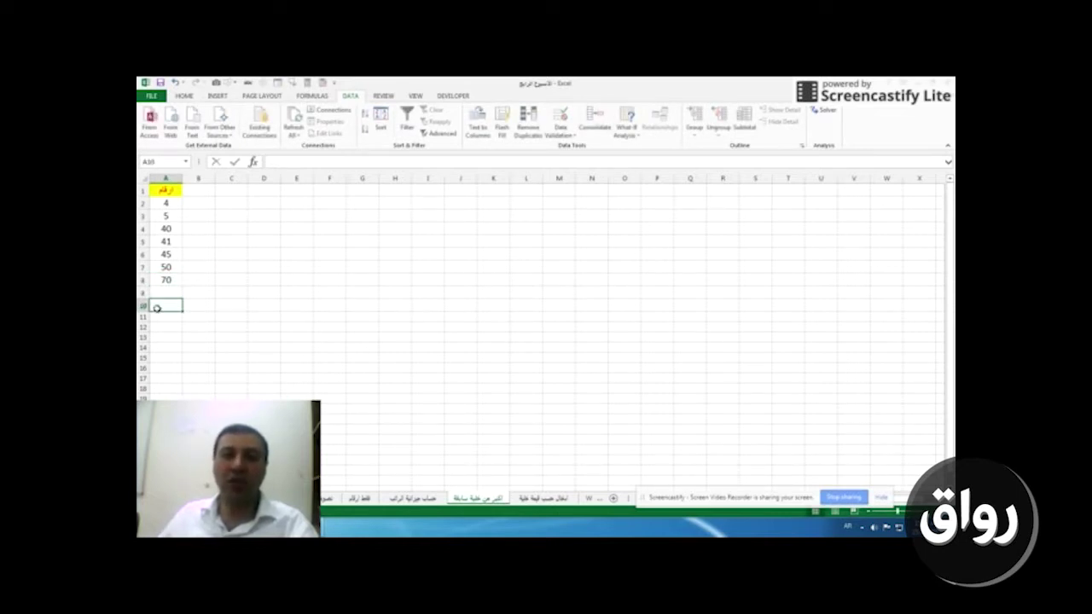
drag(166, 202, 162, 279)
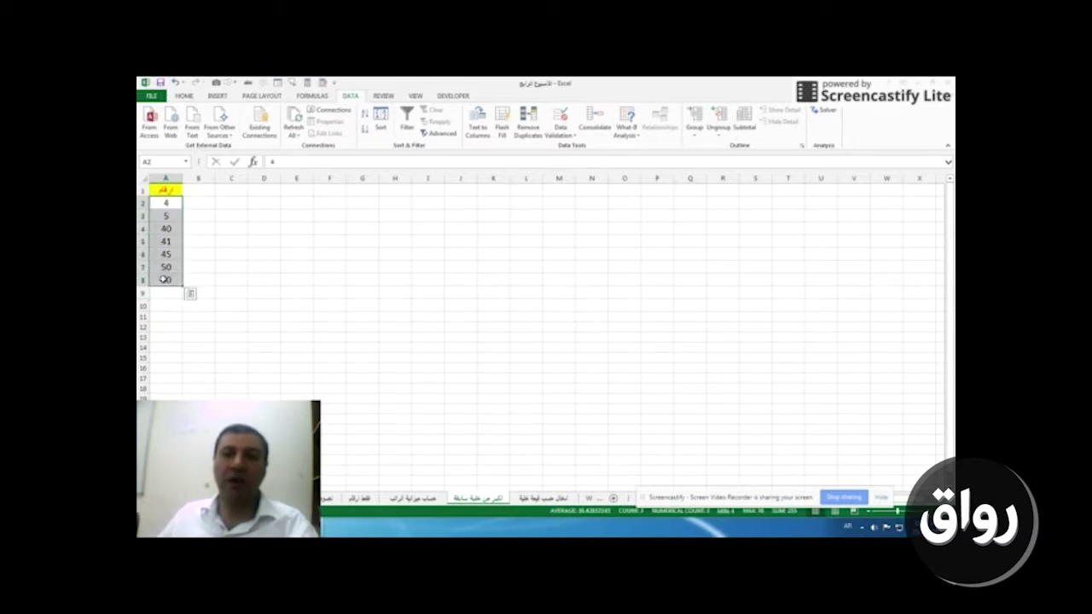
drag(165, 202, 163, 281)
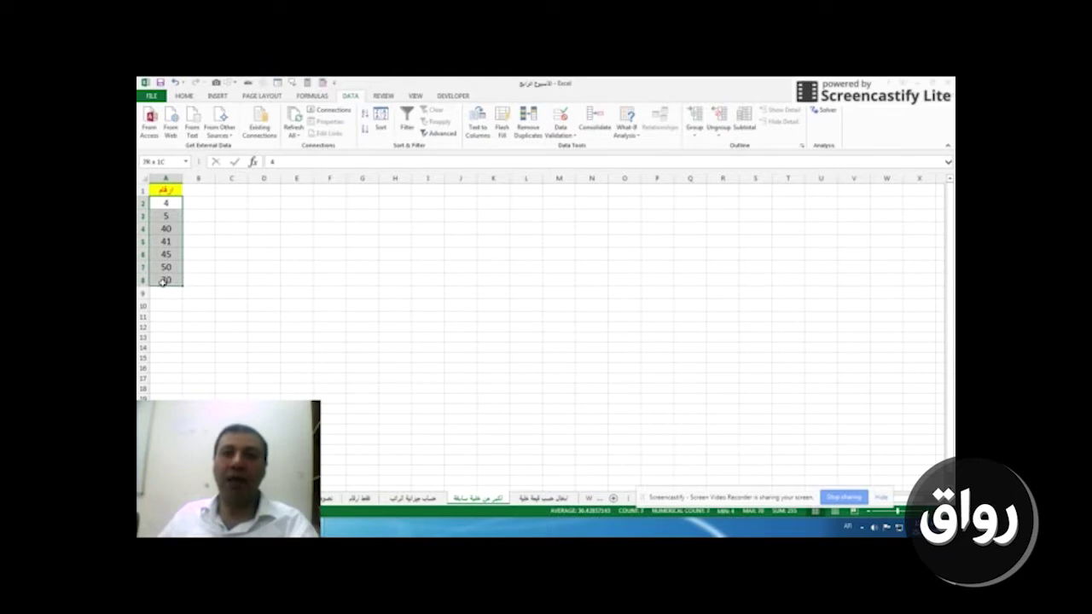
click(169, 218)
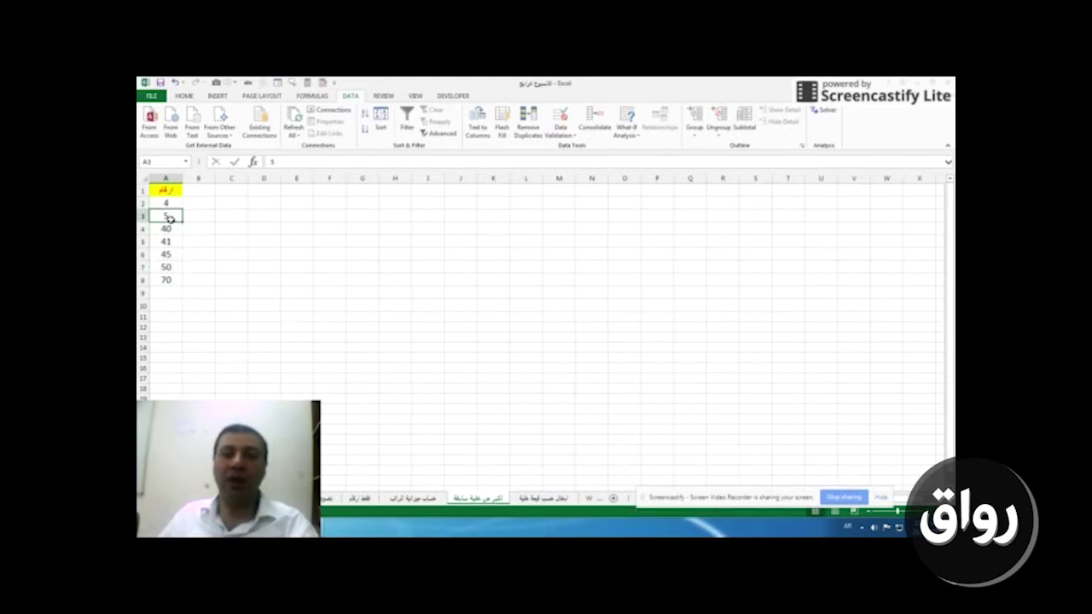
click(282, 241)
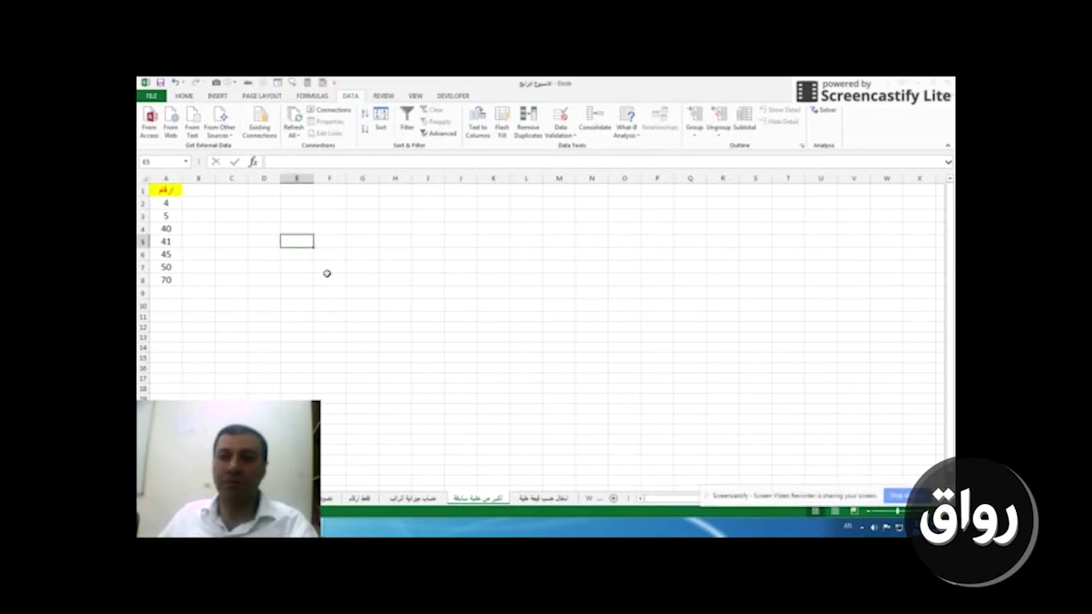
Step: Switch to the sheet "ادخال حسب قيمة خلية" and examine the data range A2 to A10 and the comparison value in C2
click(543, 497)
drag(170, 207, 169, 309)
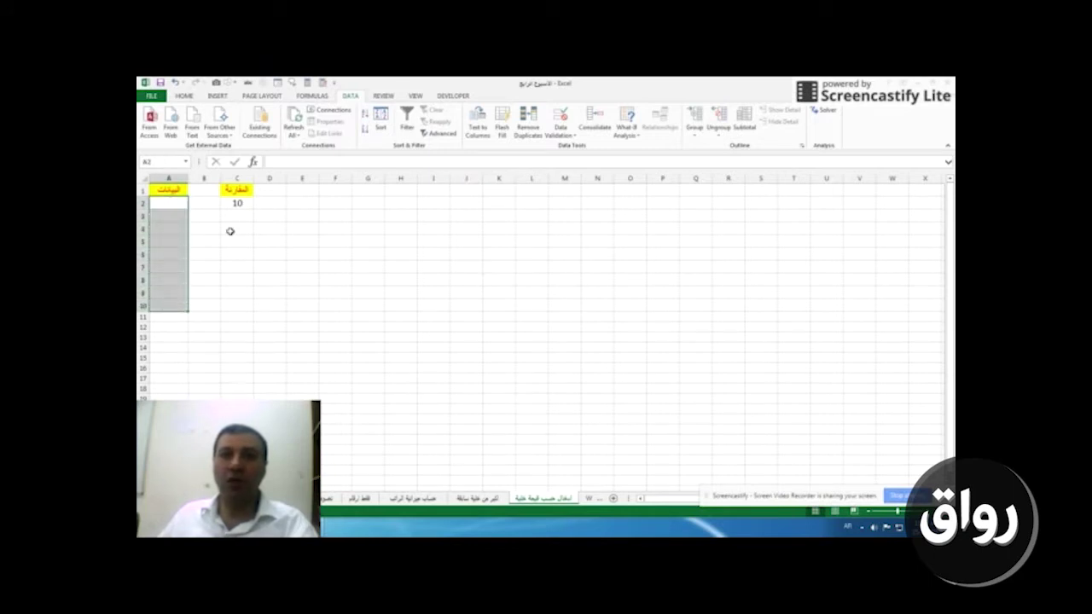
click(237, 203)
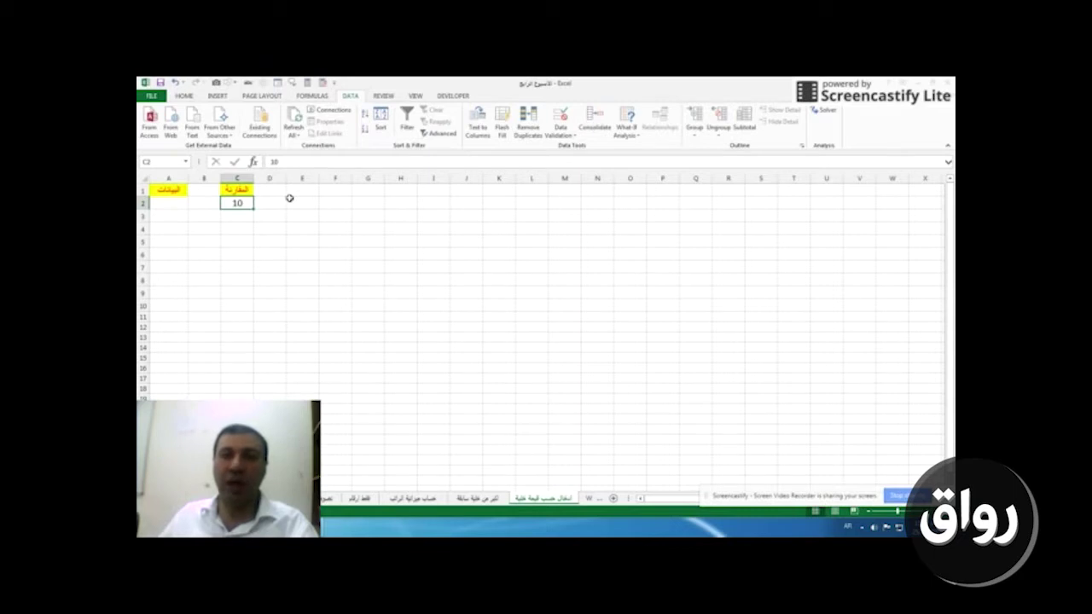
drag(163, 203, 164, 308)
click(243, 205)
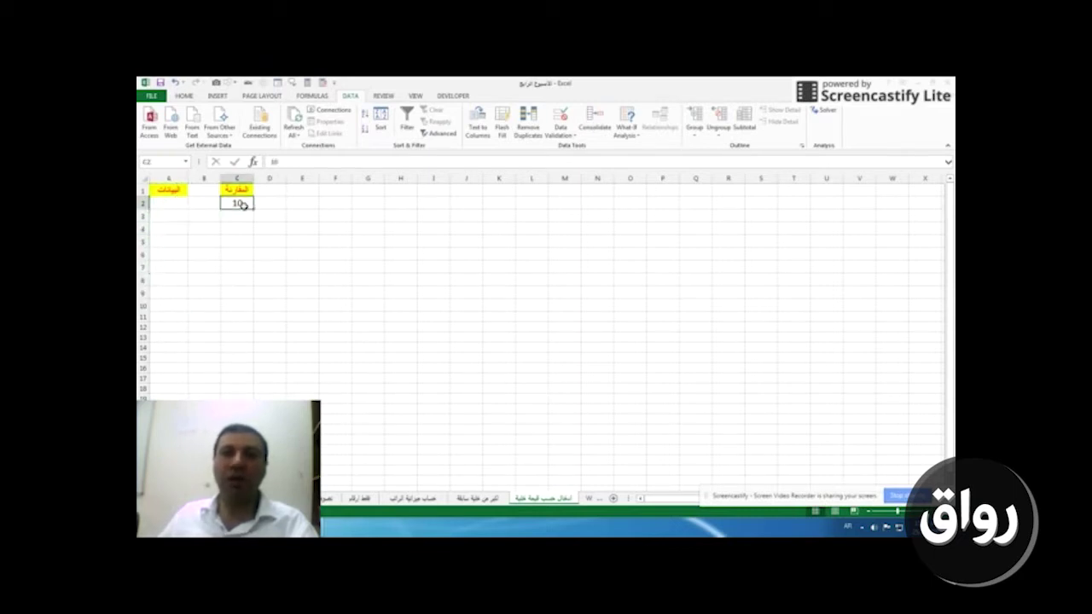
click(172, 205)
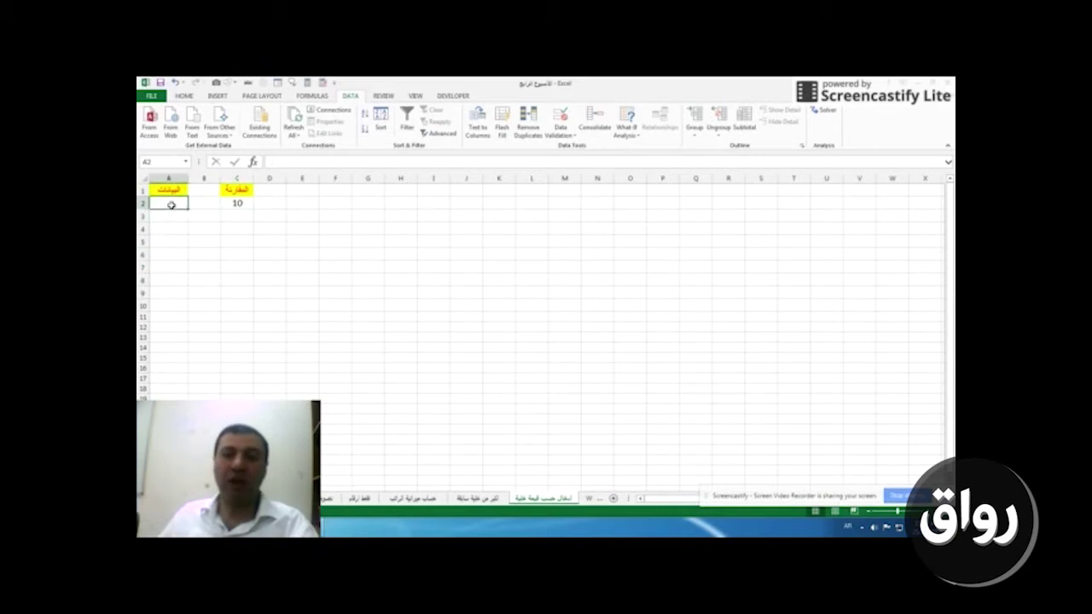
drag(170, 204, 168, 304)
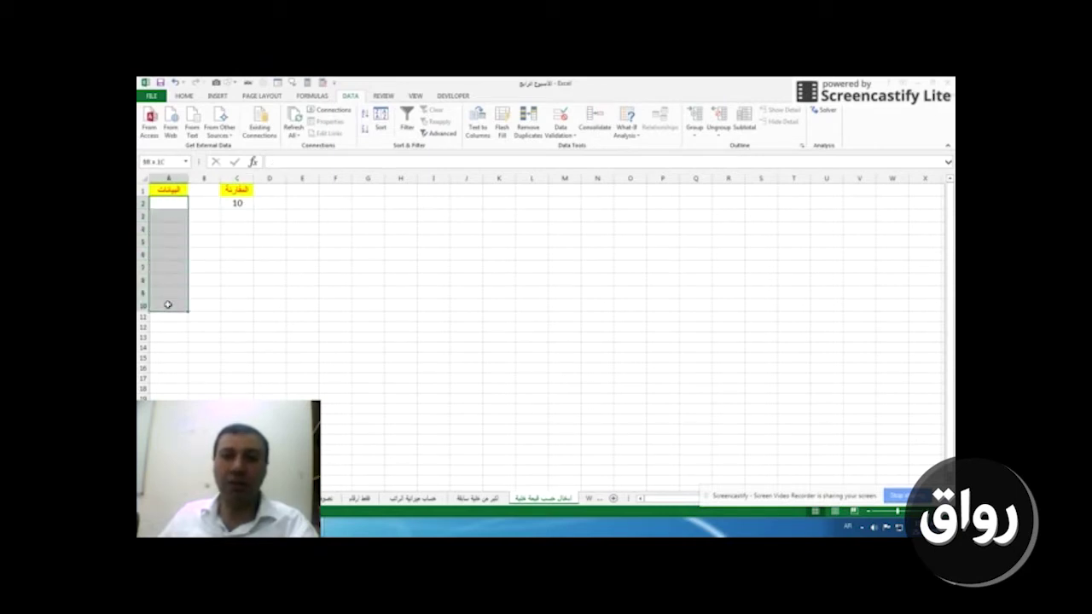
click(239, 203)
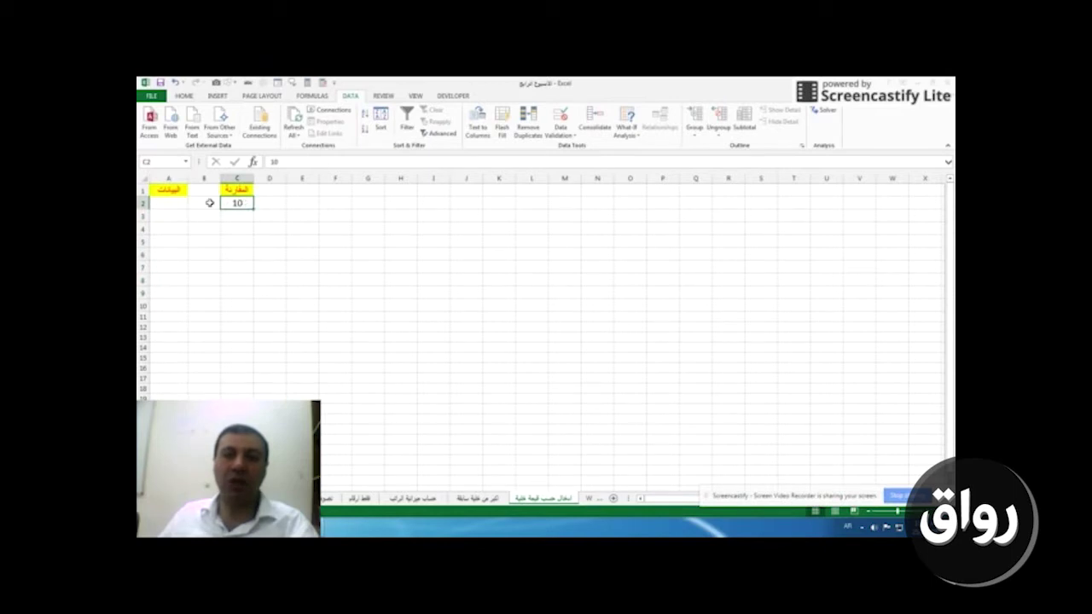
Step: Start a data validation rule of the Custom type for cells A2 to A10
drag(173, 203, 170, 302)
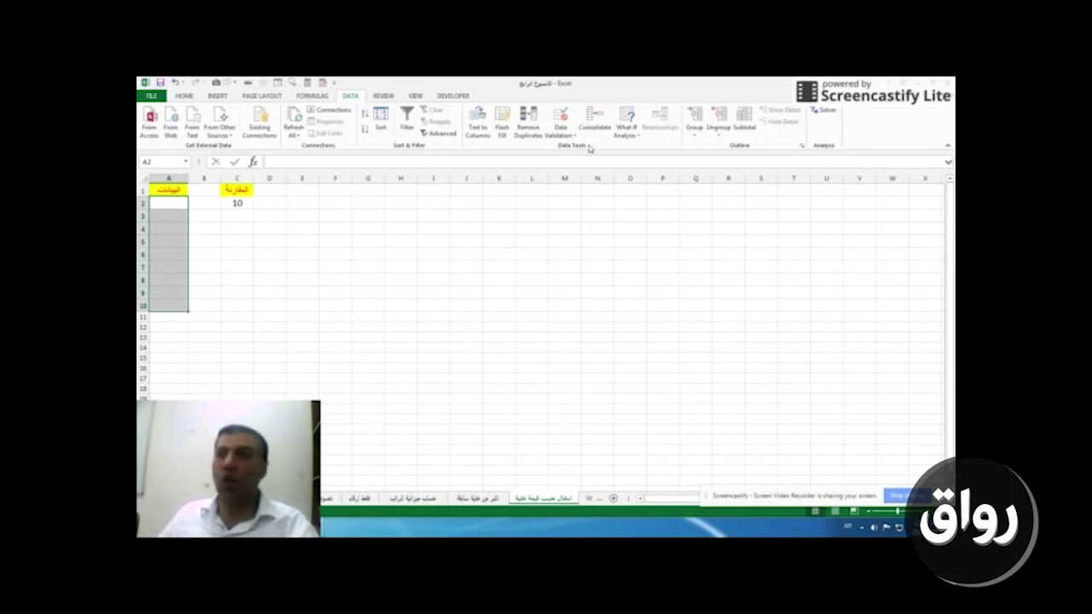
click(560, 134)
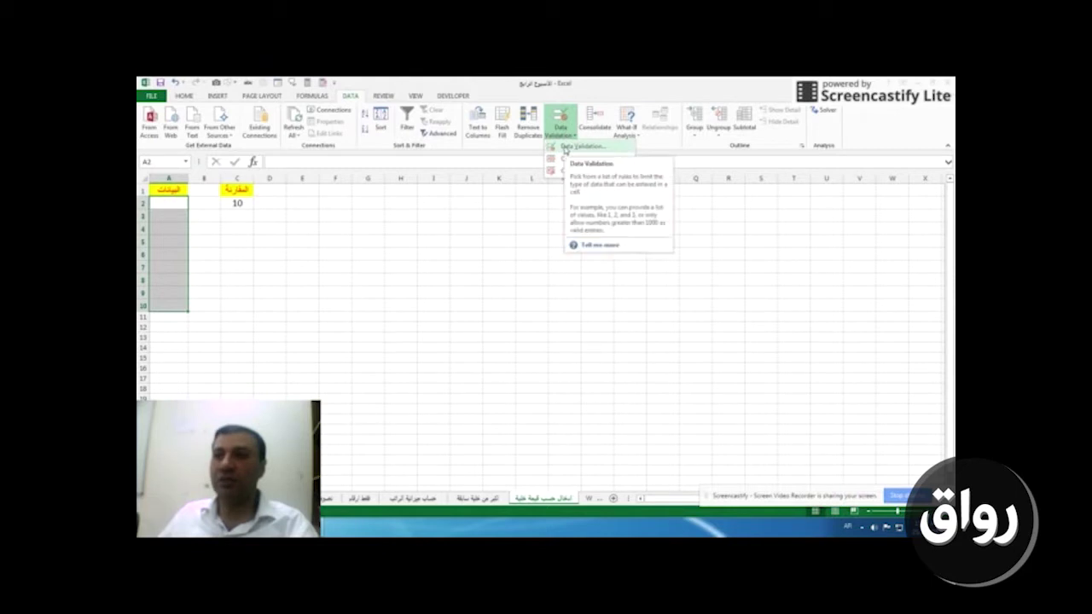
click(564, 148)
click(390, 218)
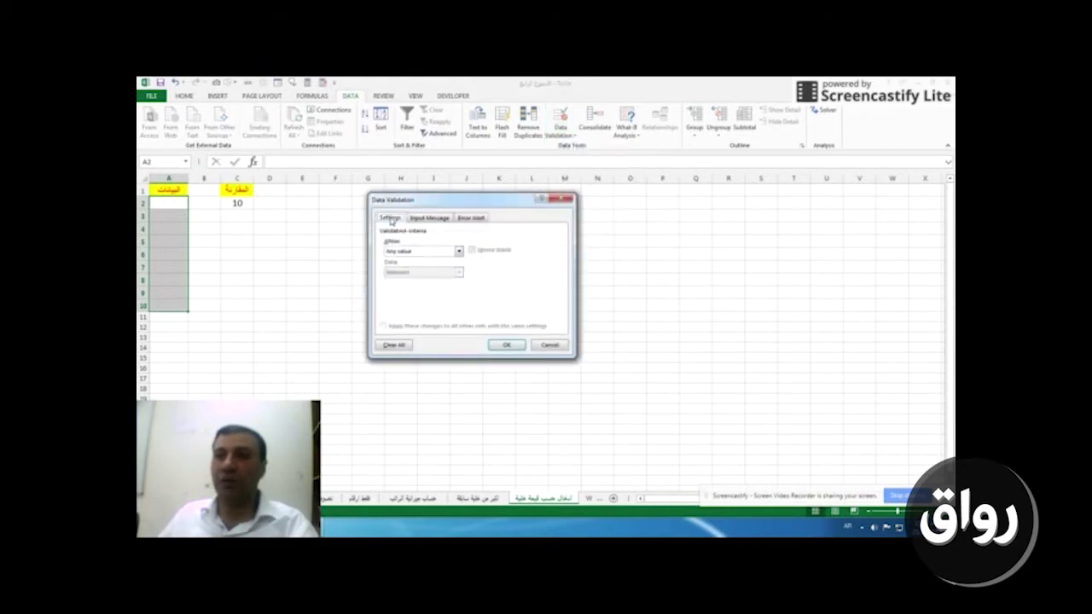
click(443, 253)
click(413, 310)
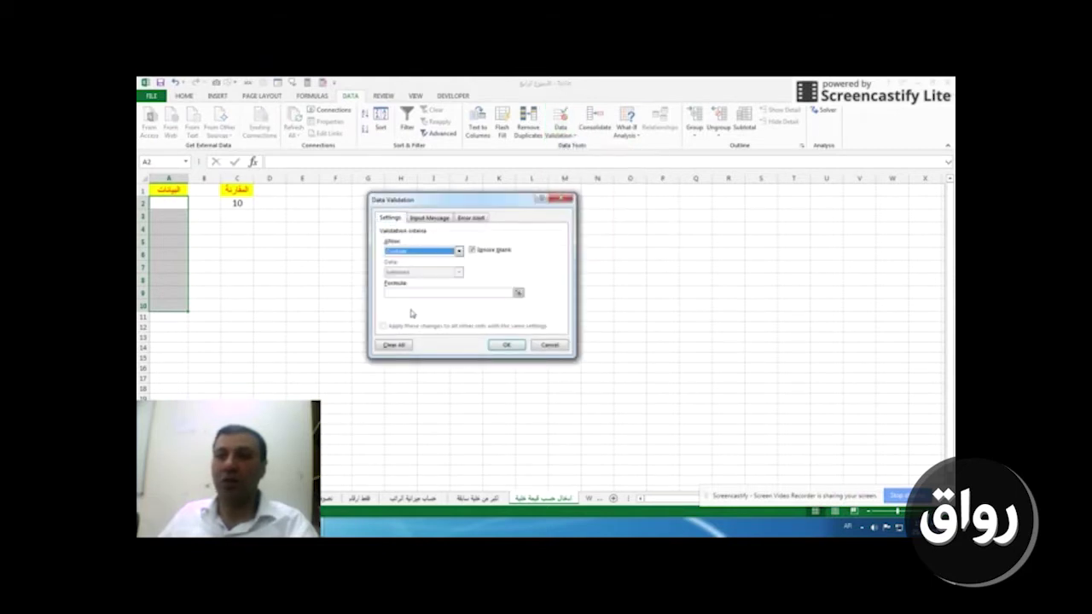
Step: Enter the validation formula =if(a2>$C$2,true,false) to compare each entry with the fixed comparison cell
click(419, 293)
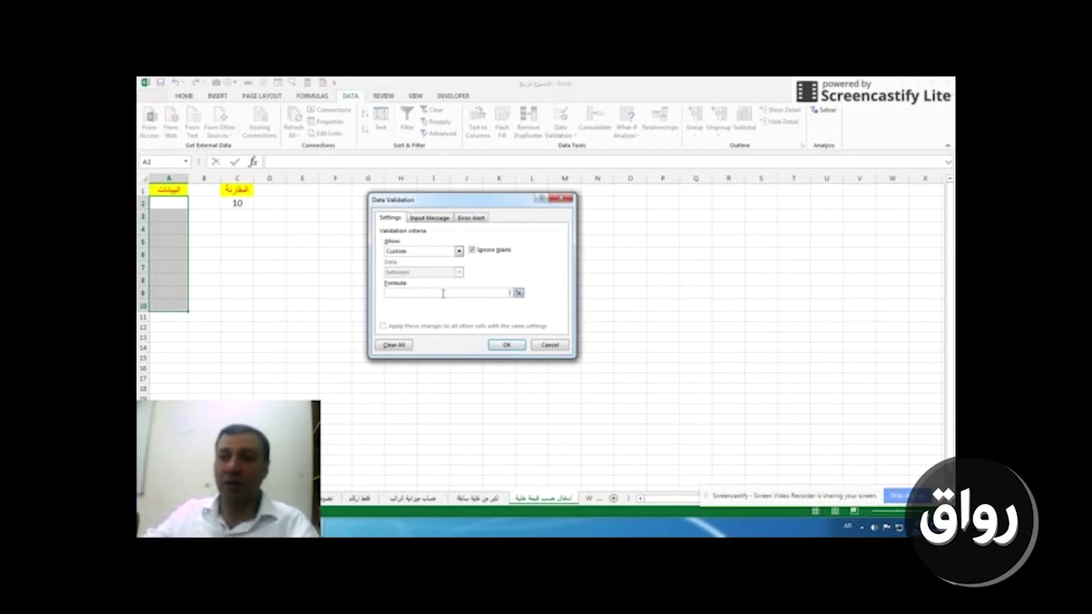
text(=)
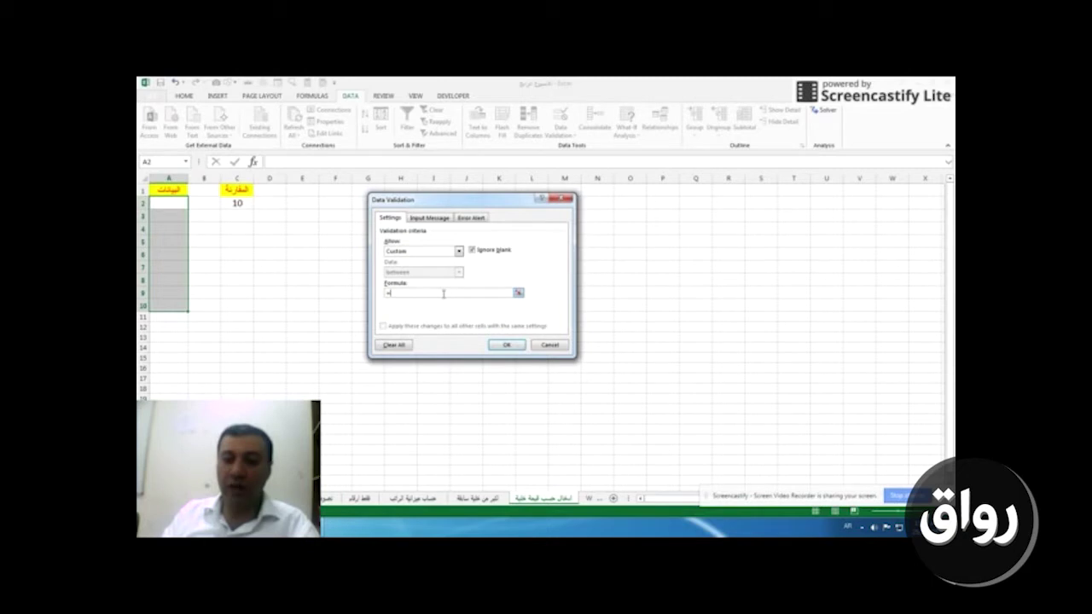
text(if(a2)
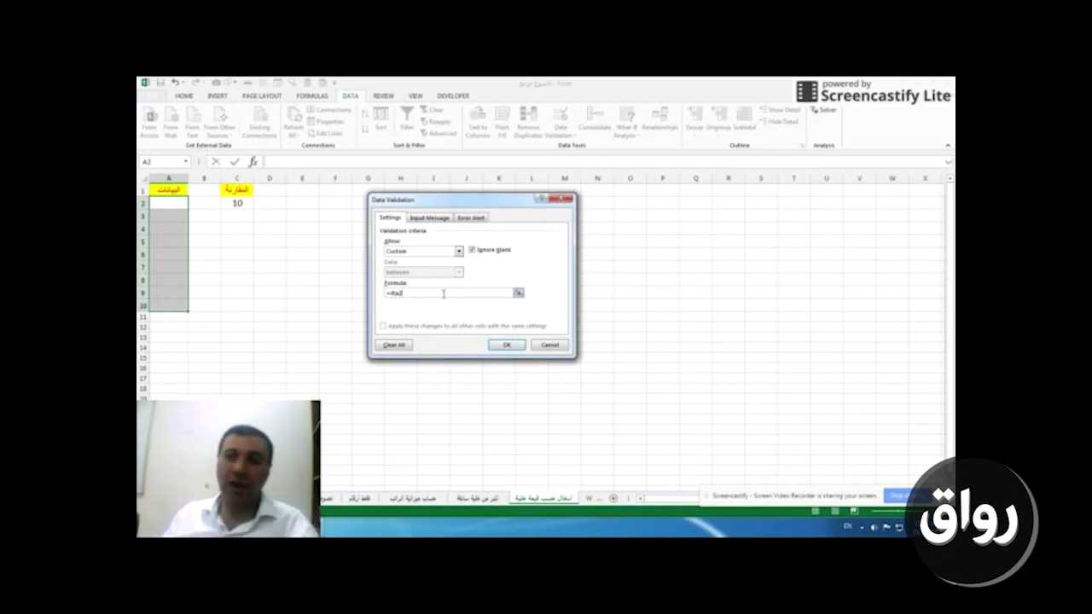
text(<)
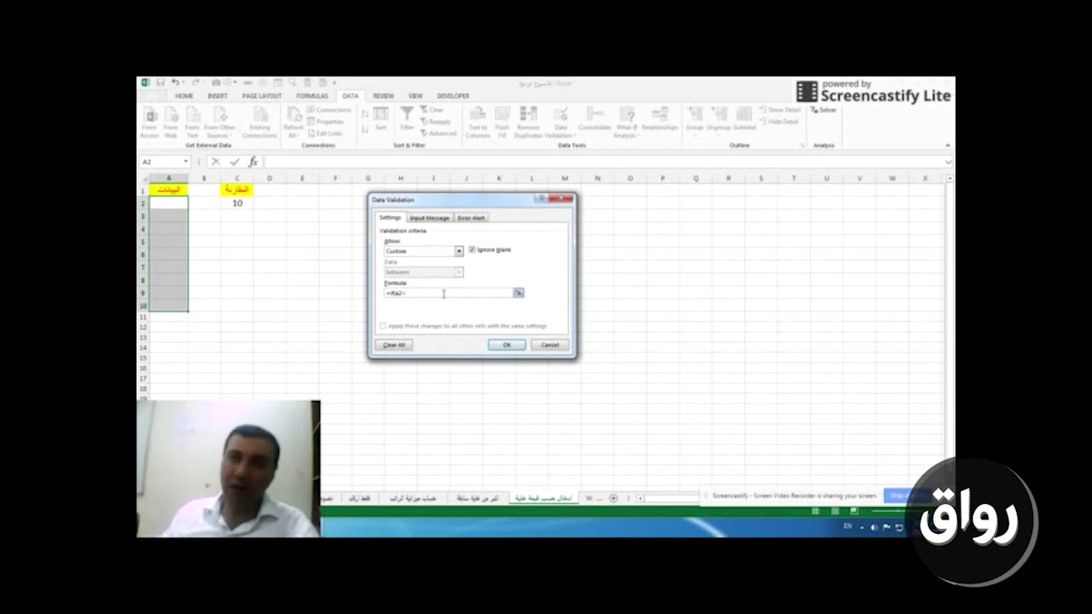
text(c)
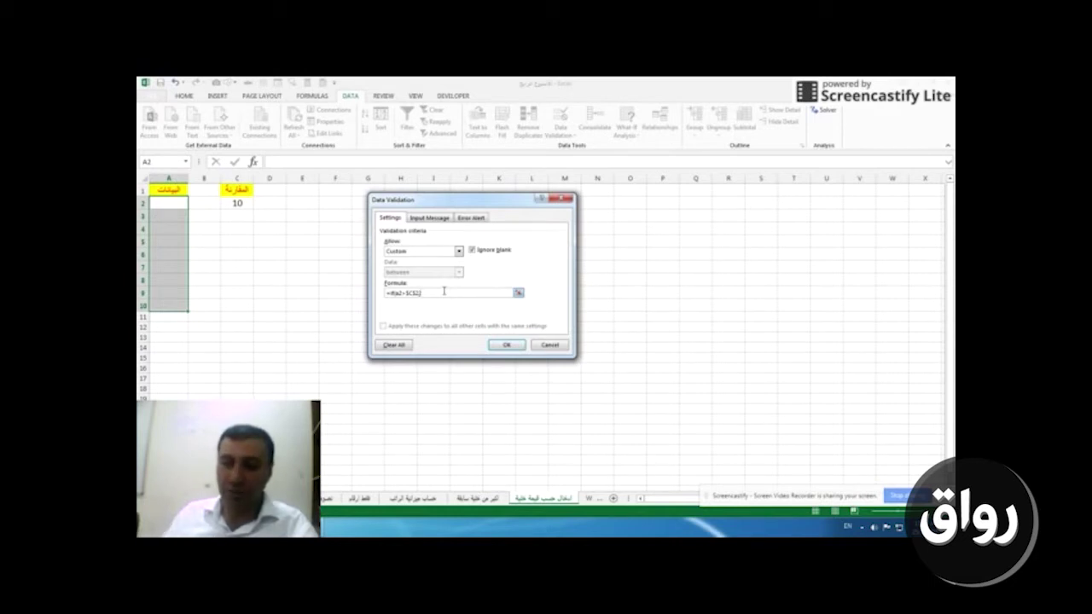
text(true)
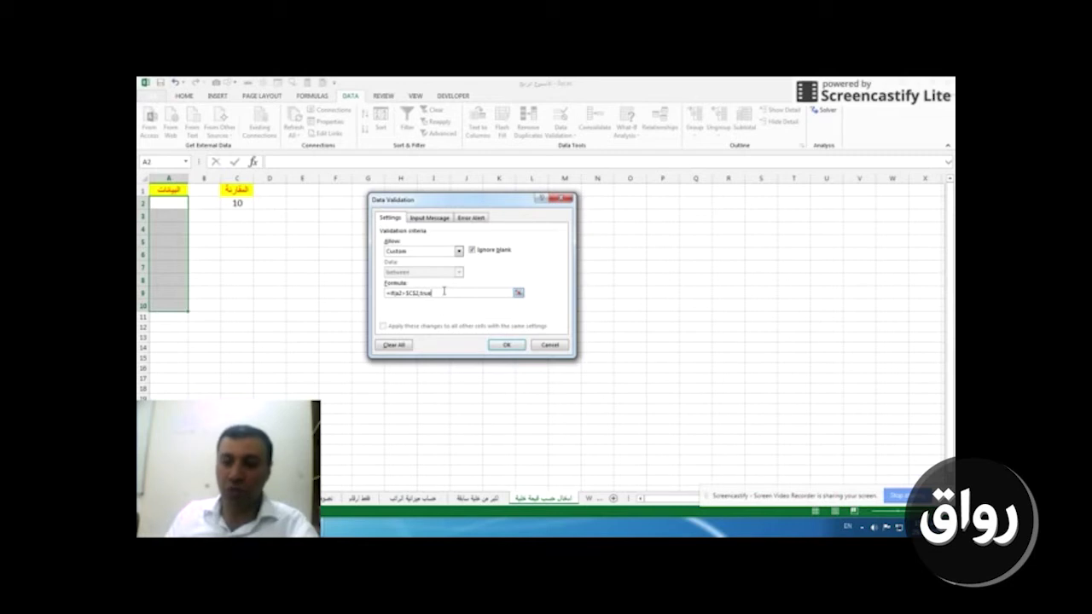
text(,false))
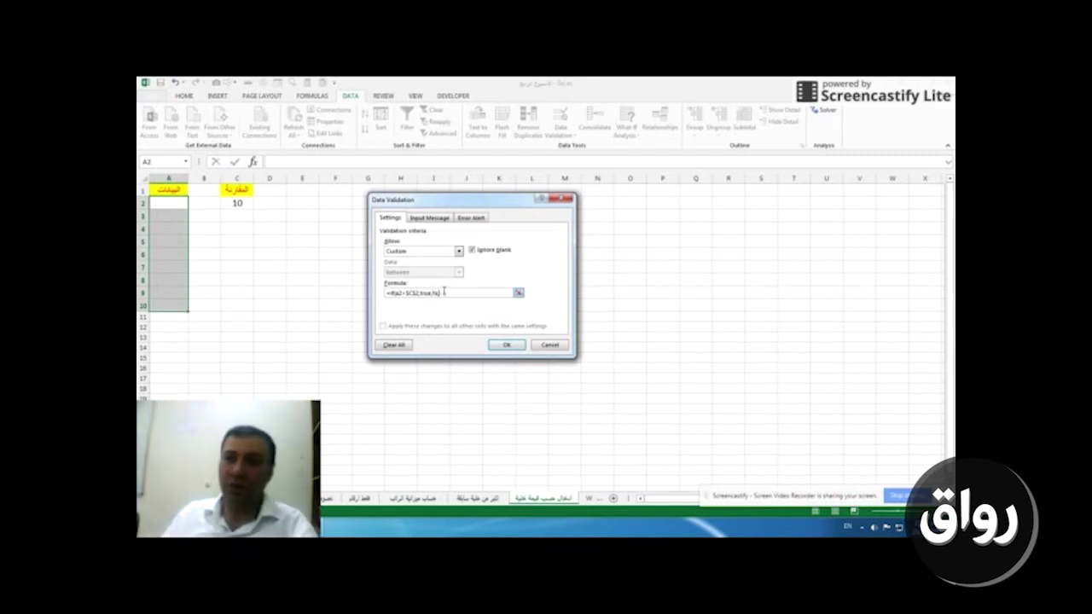
text(se))
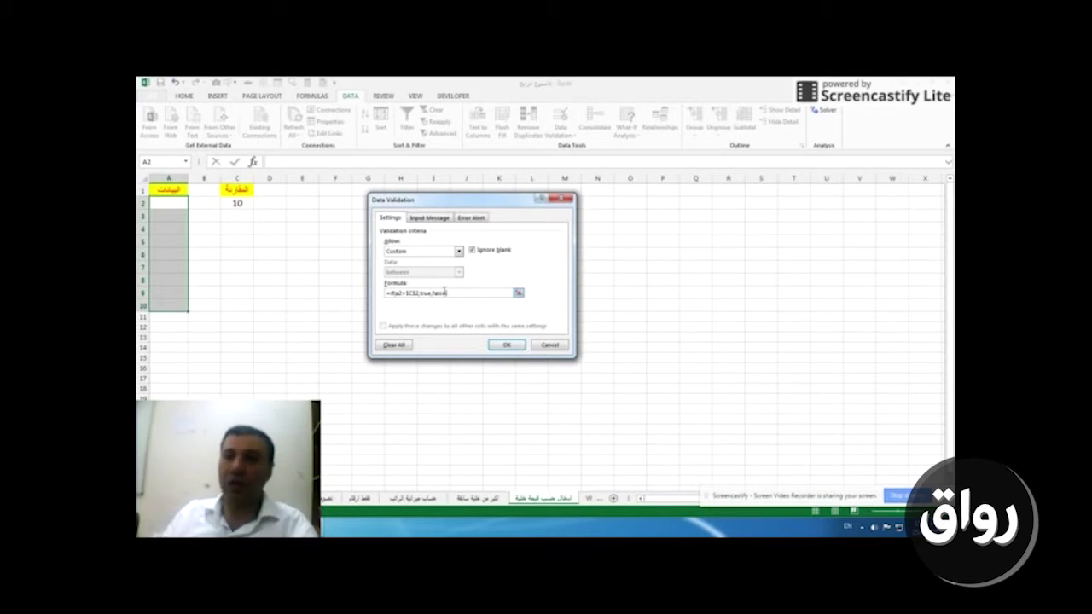
Step: Give the rule's error alert the title "الادخال خطأ" and the message "يجب ان تكون القيمة اكبر من القيمة 10", and apply the rule
click(472, 217)
click(514, 265)
text(تن)
text( خطأ)
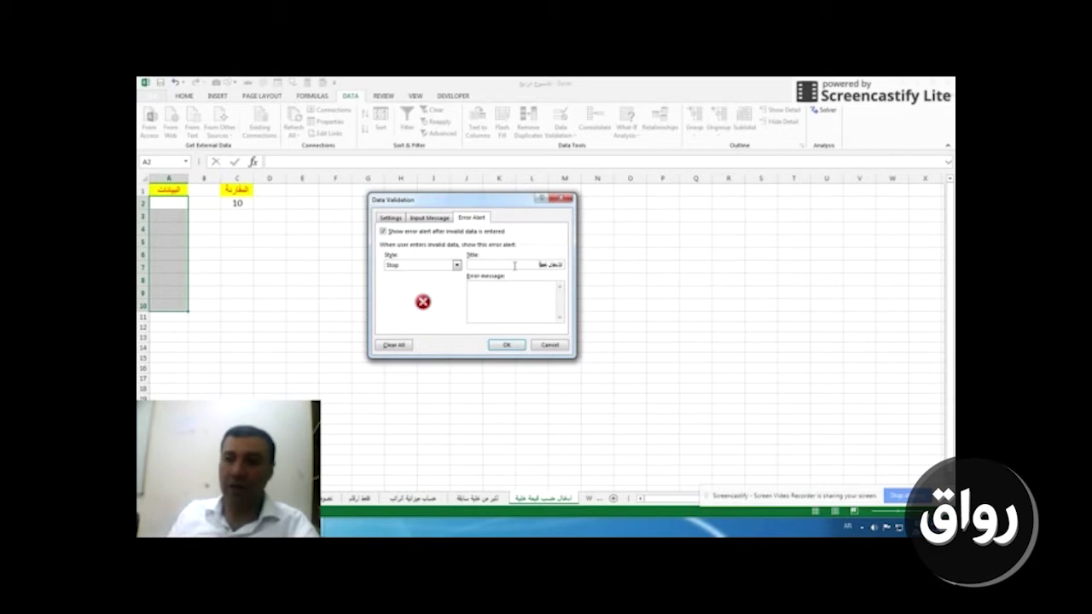
text(يجب أ)
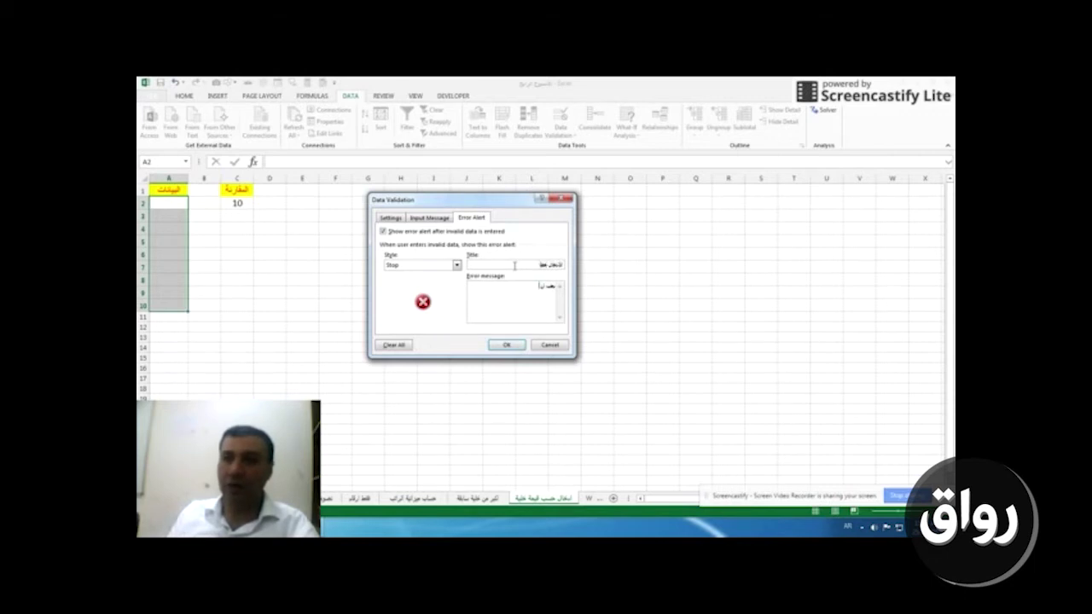
text(ن تكون أ)
text(10)
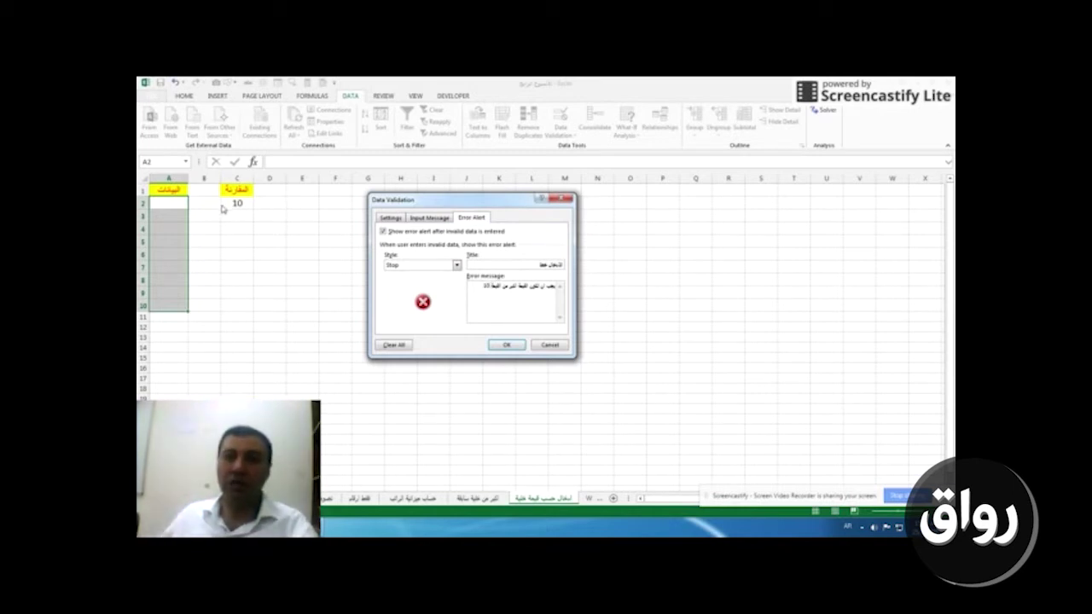
click(500, 342)
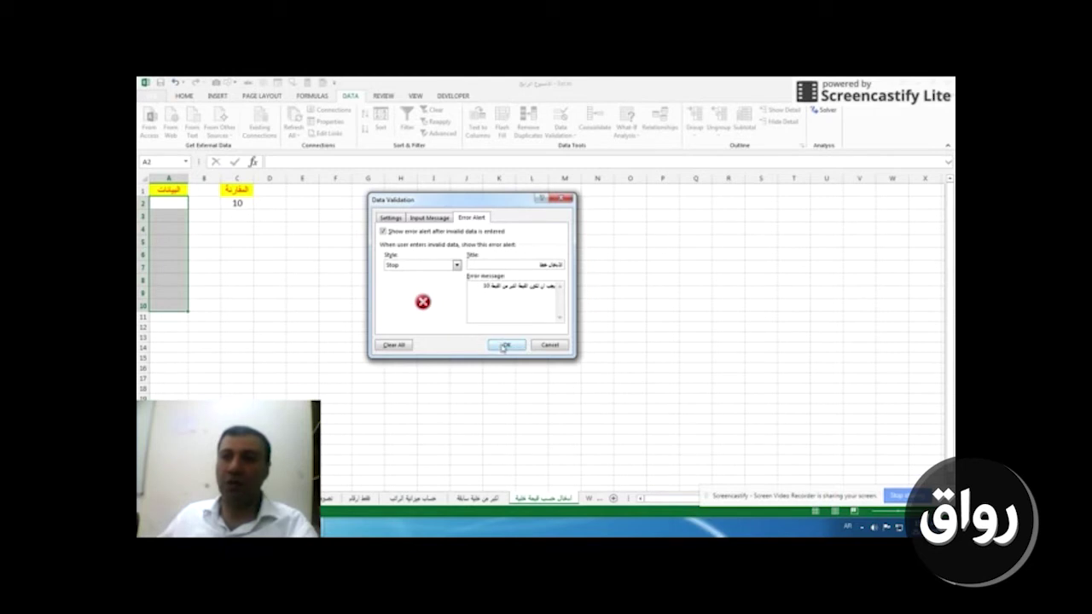
Step: Test the rule by entering 50 in A2 and 40 in A3, then try 9 in A4 and discard it
click(176, 204)
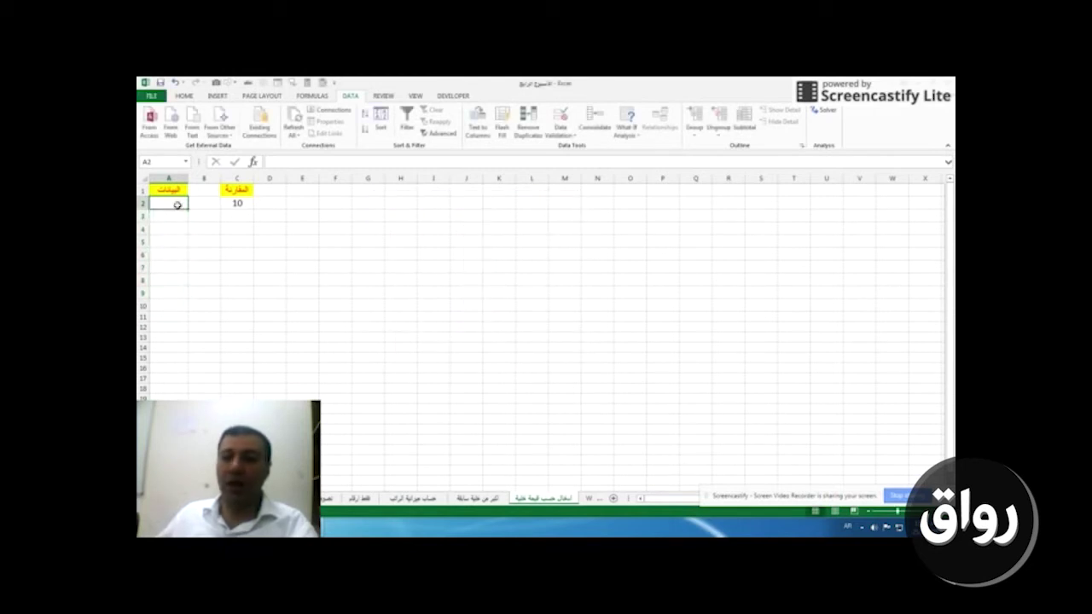
text(50)
key(Return)
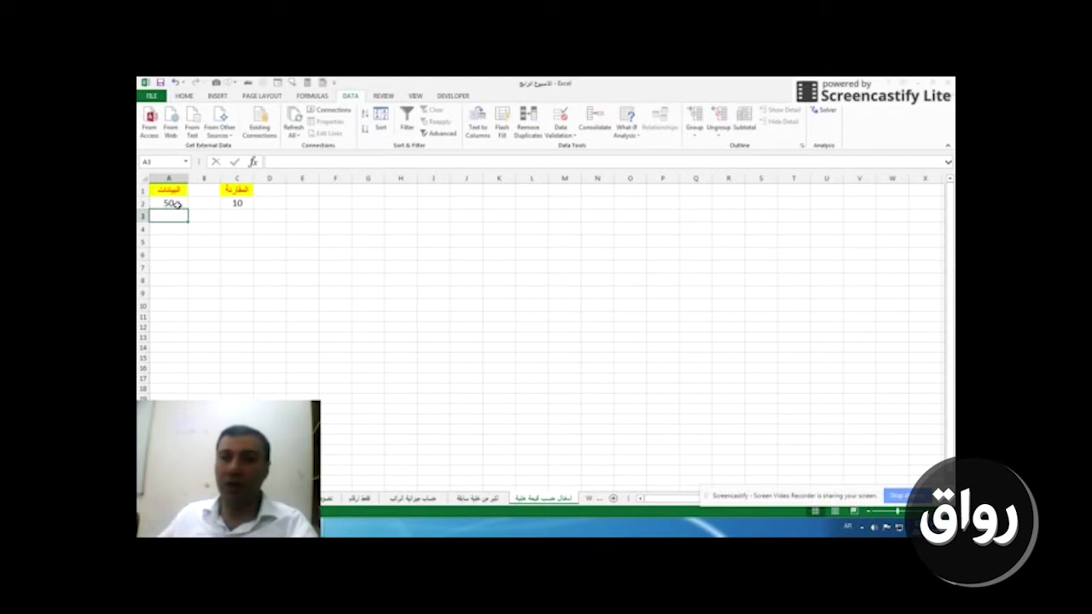
text(40)
key(Return)
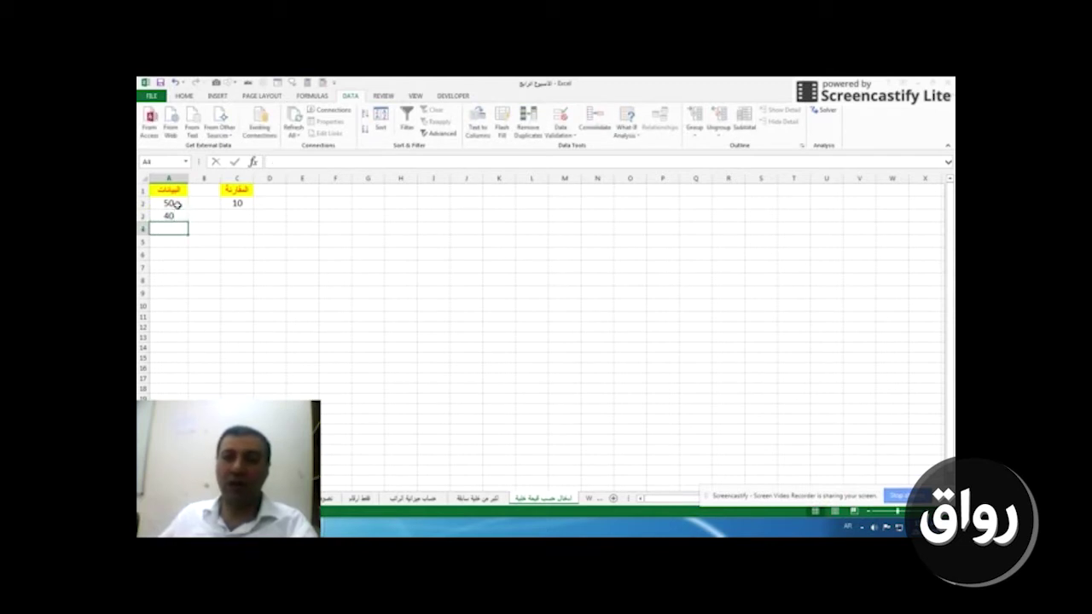
text(9)
key(Return)
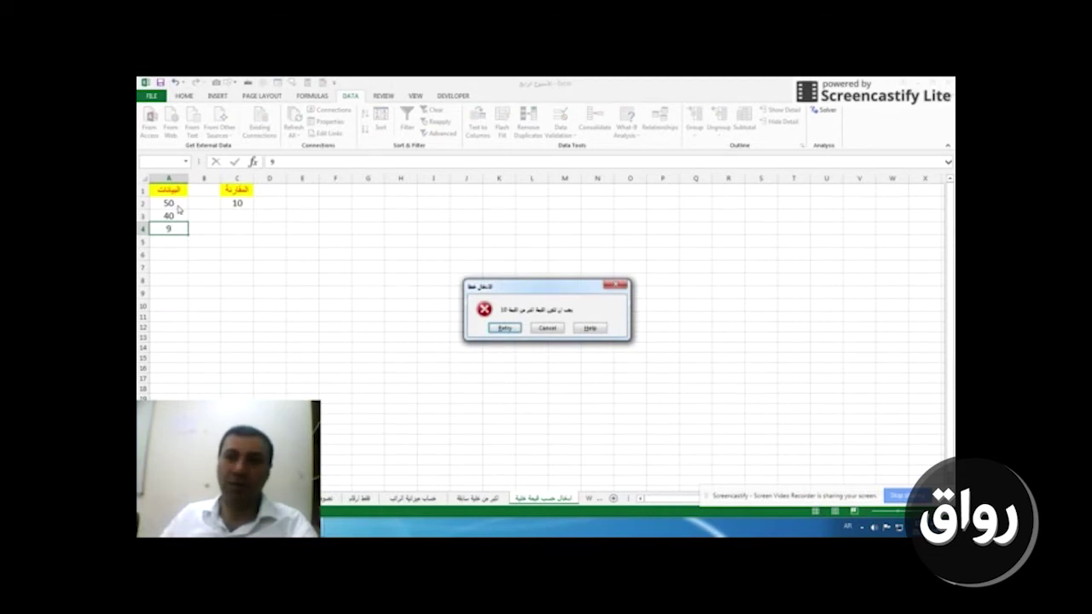
click(547, 328)
Step: Review the data range A2 to A10 and comparison cell C2, and reopen the range's custom validation formula
drag(168, 203, 176, 307)
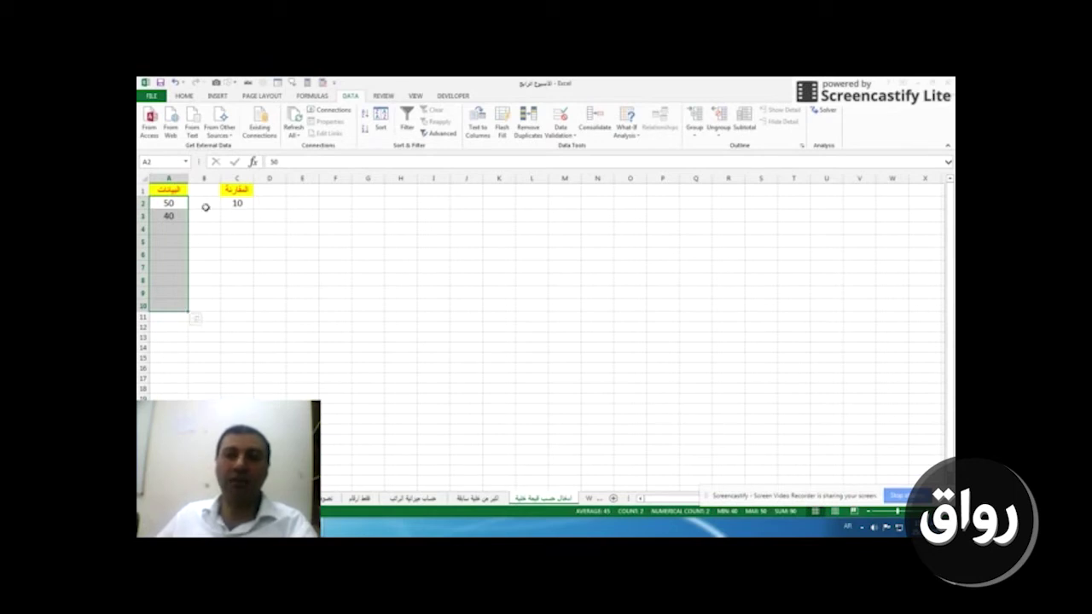
click(238, 204)
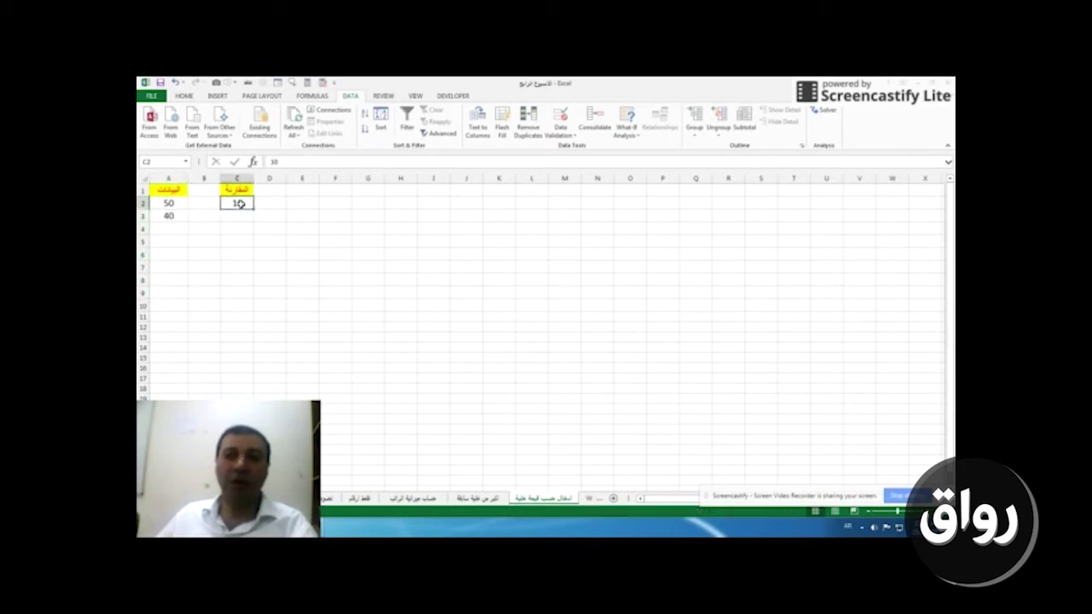
drag(177, 203, 168, 306)
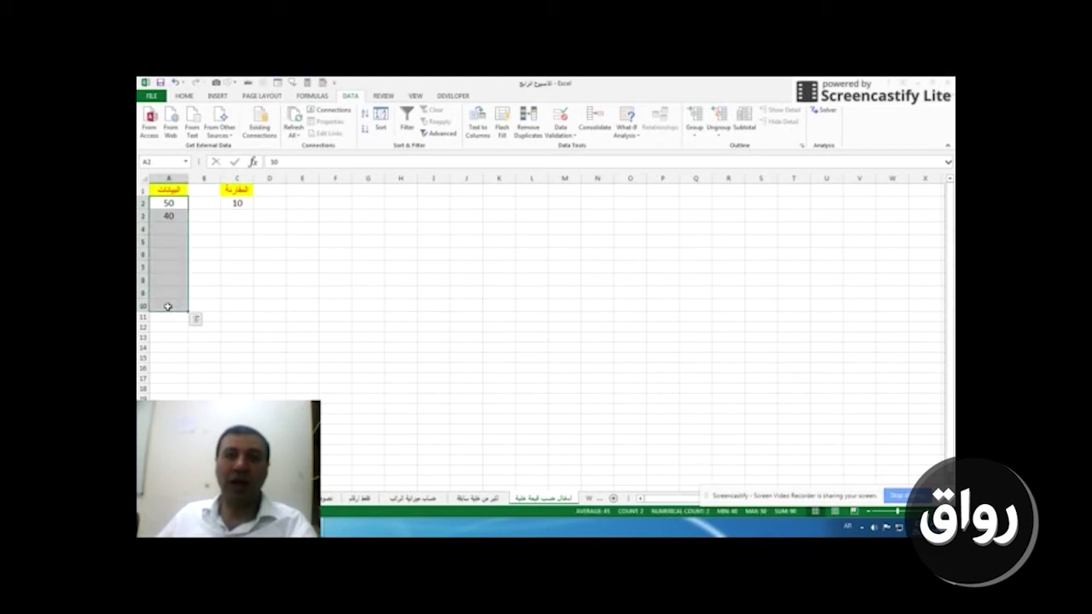
click(564, 136)
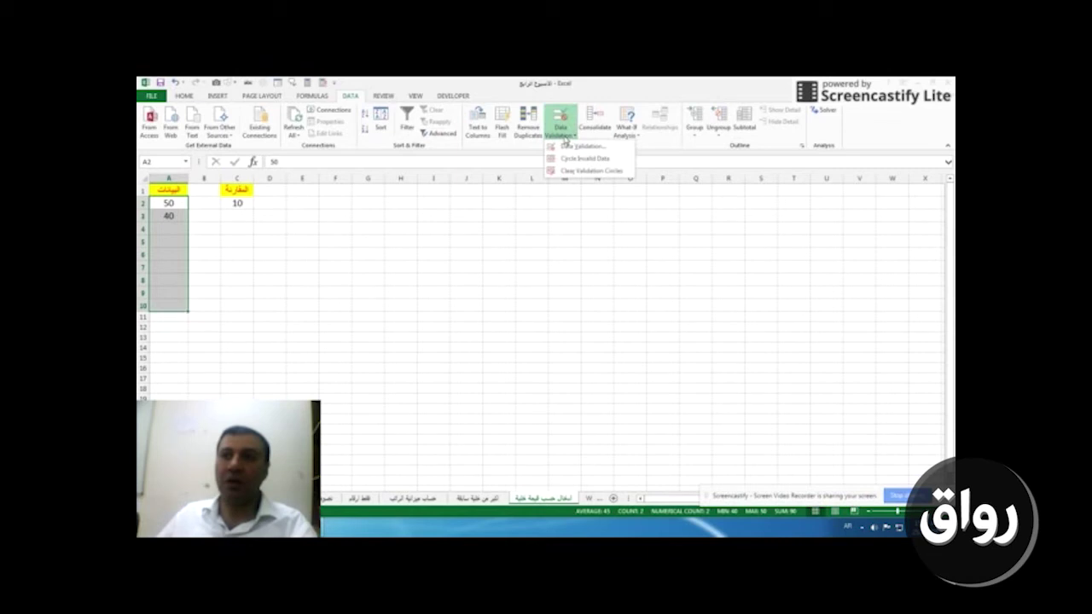
click(563, 151)
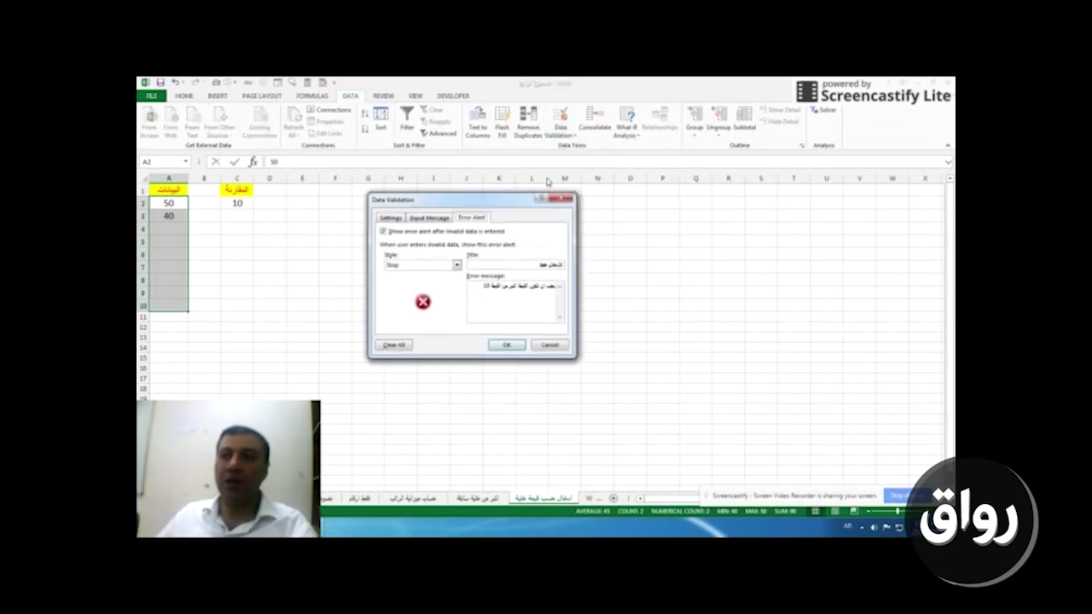
click(393, 218)
click(420, 250)
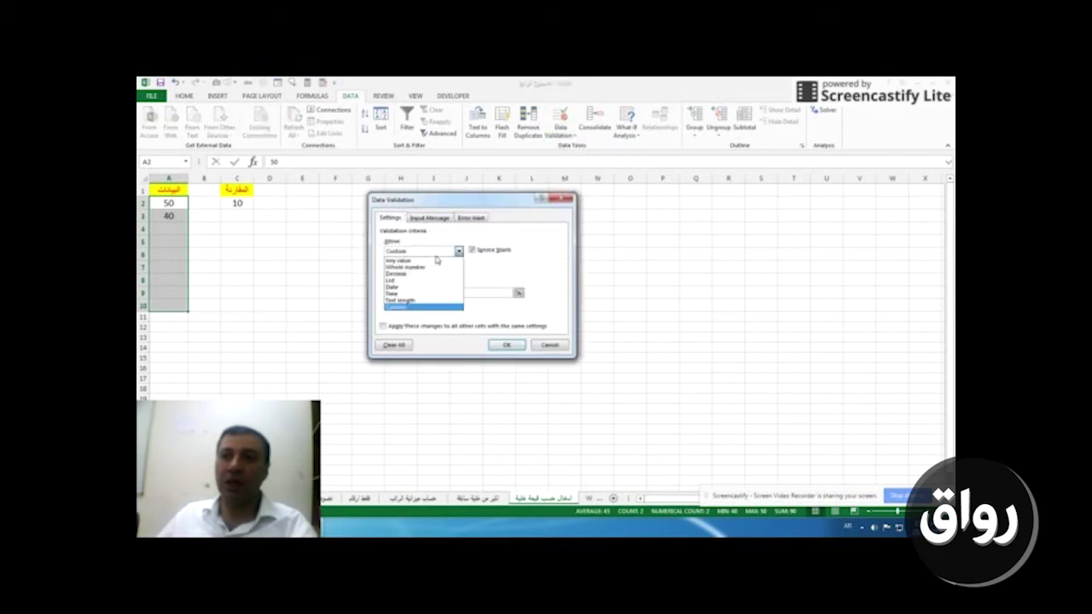
click(432, 302)
click(468, 293)
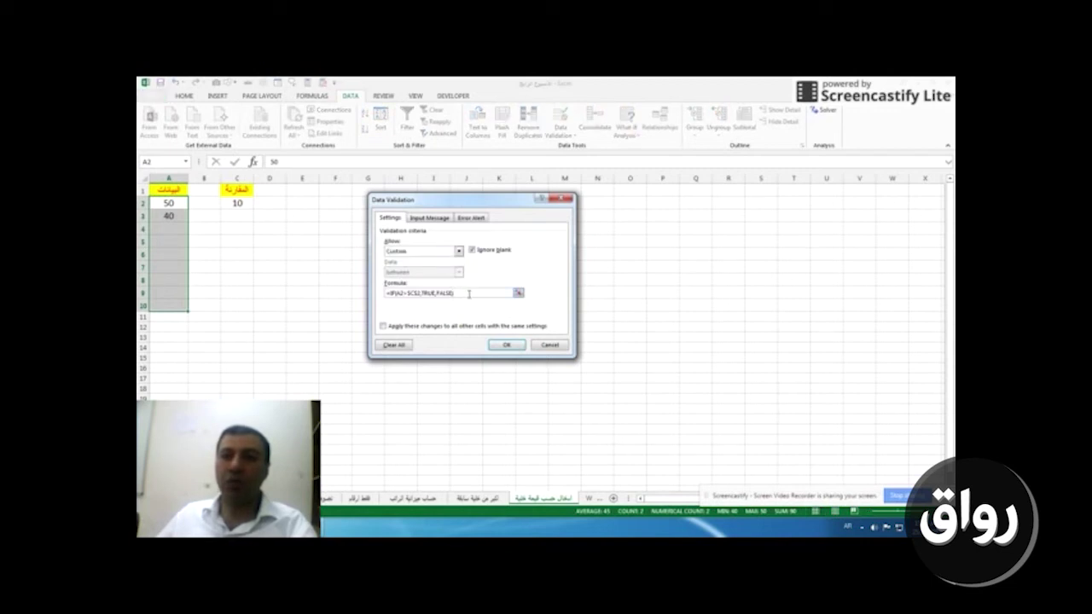
Step: Examine the formula's relative reference A2, absolute reference $C$2 and its TRUE and FALSE results
double_click(396, 293)
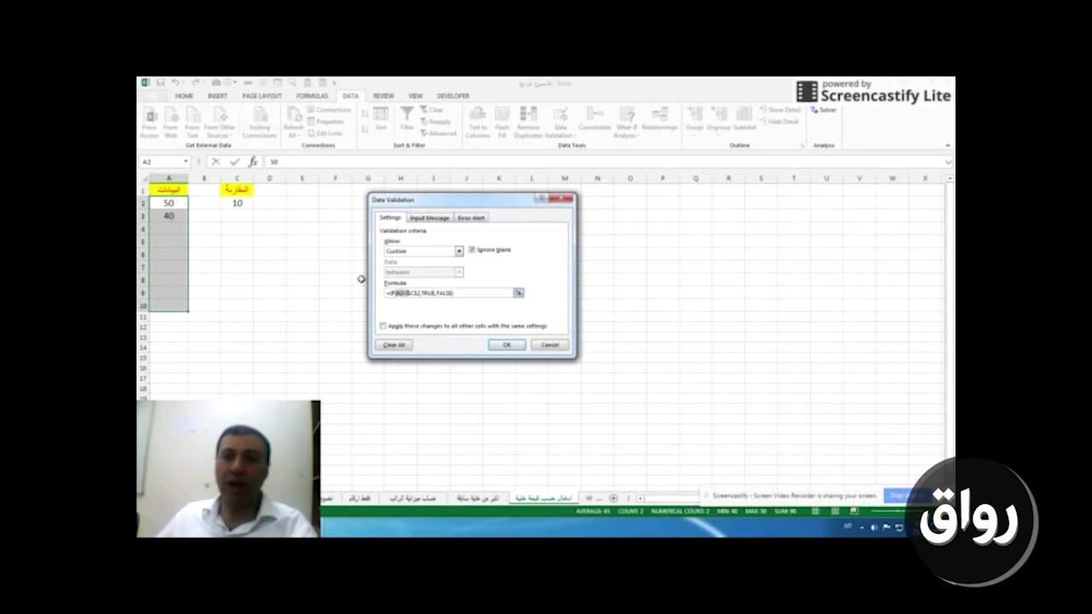
click(408, 294)
key(F4)
key(F4)
key(F4)
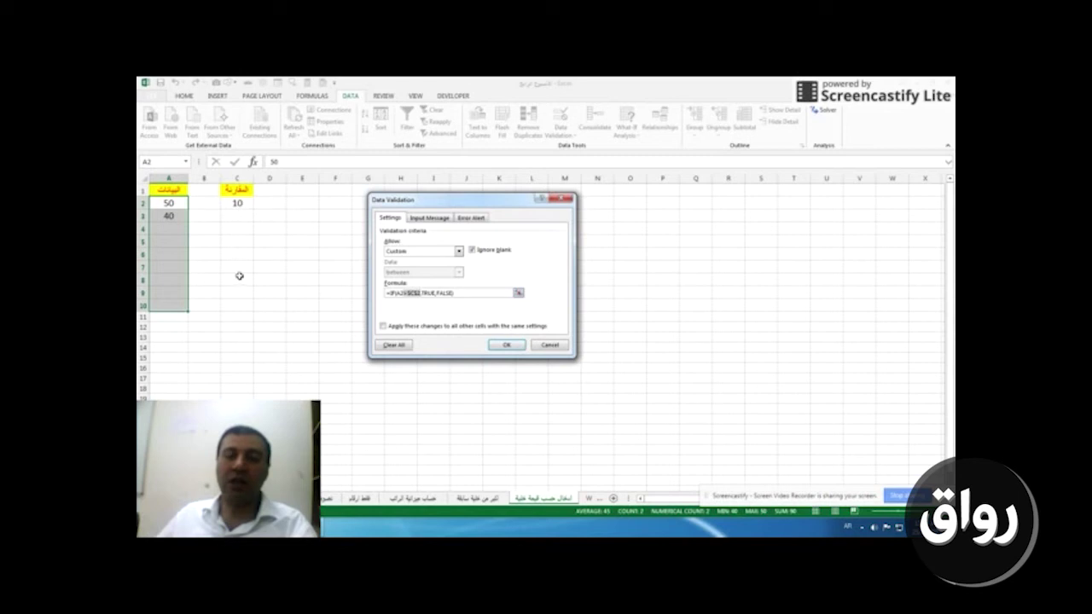
click(414, 293)
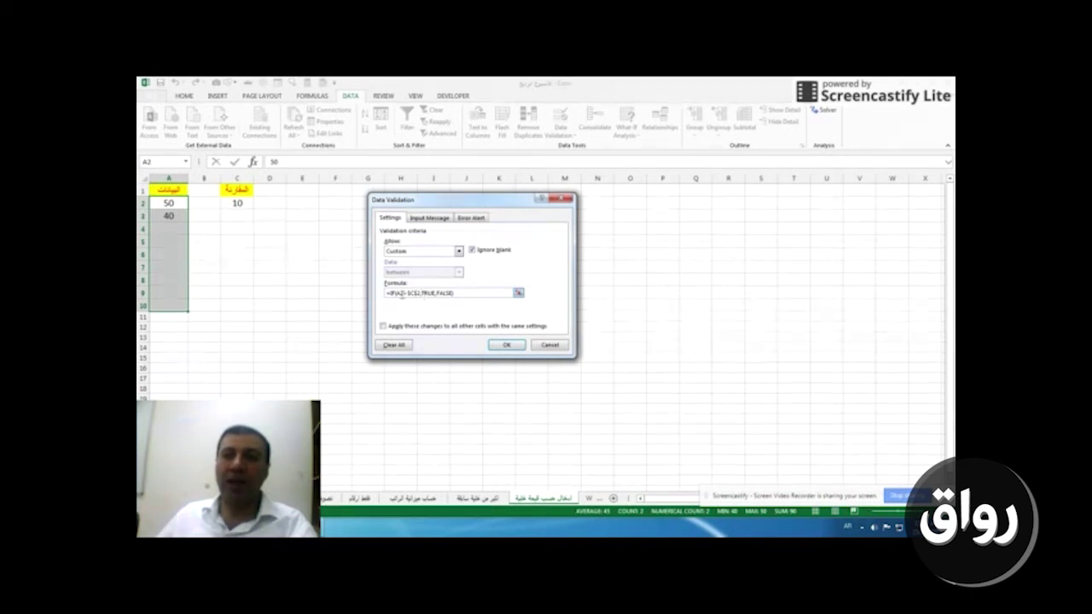
double_click(425, 292)
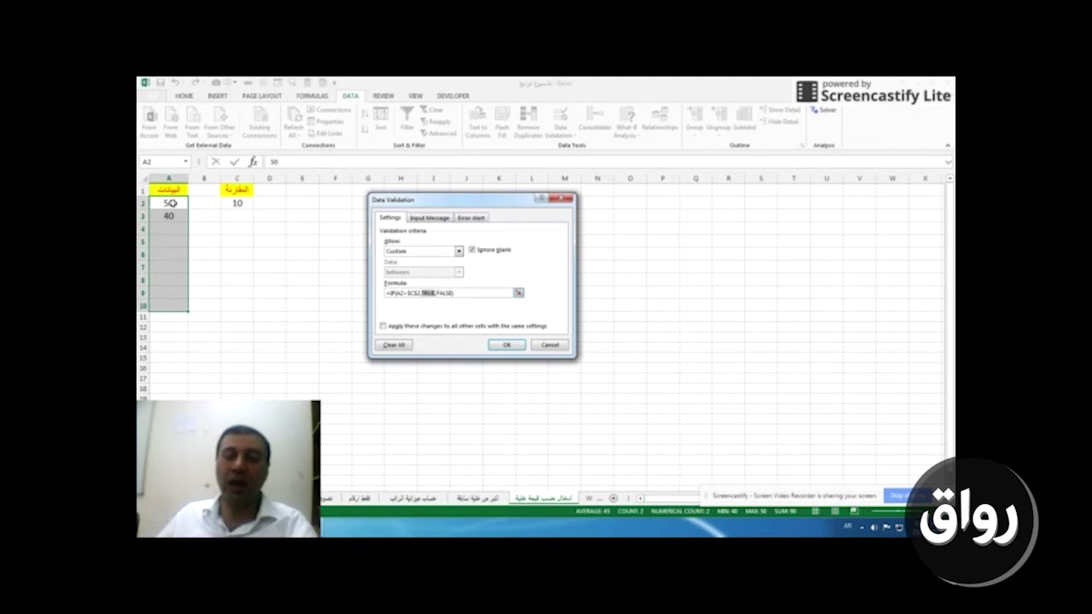
click(442, 295)
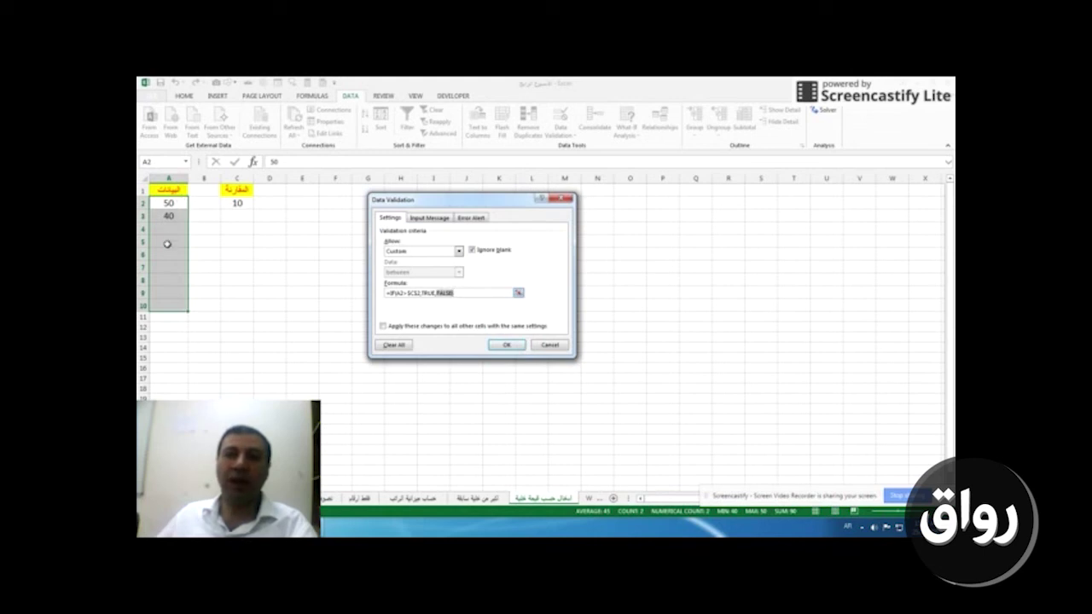
Step: Review the title and message of the rule's error alert and close the validation settings
click(467, 219)
click(527, 266)
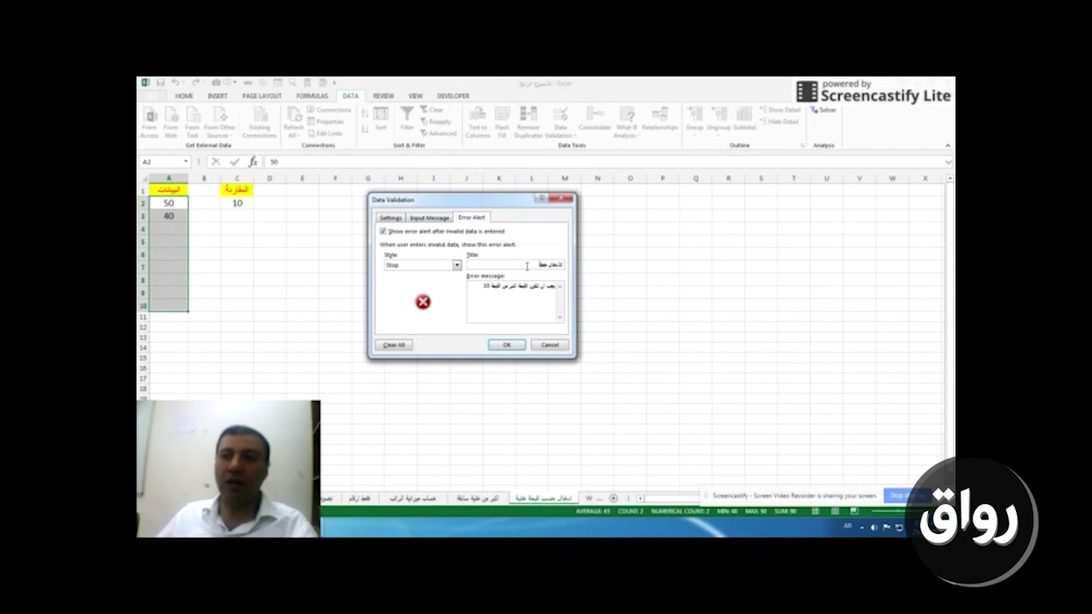
drag(478, 284, 559, 289)
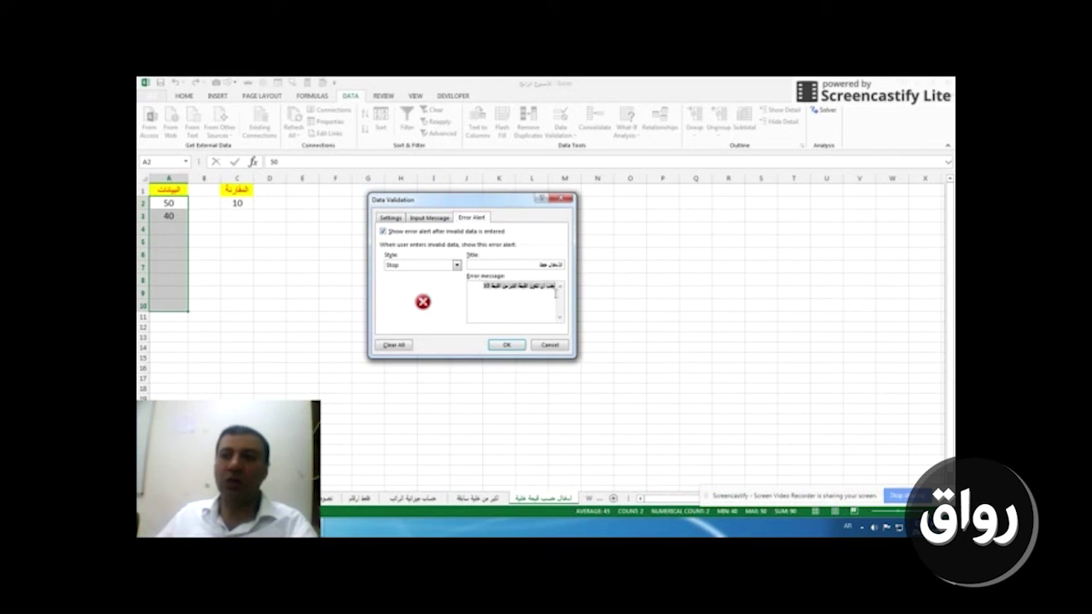
click(507, 345)
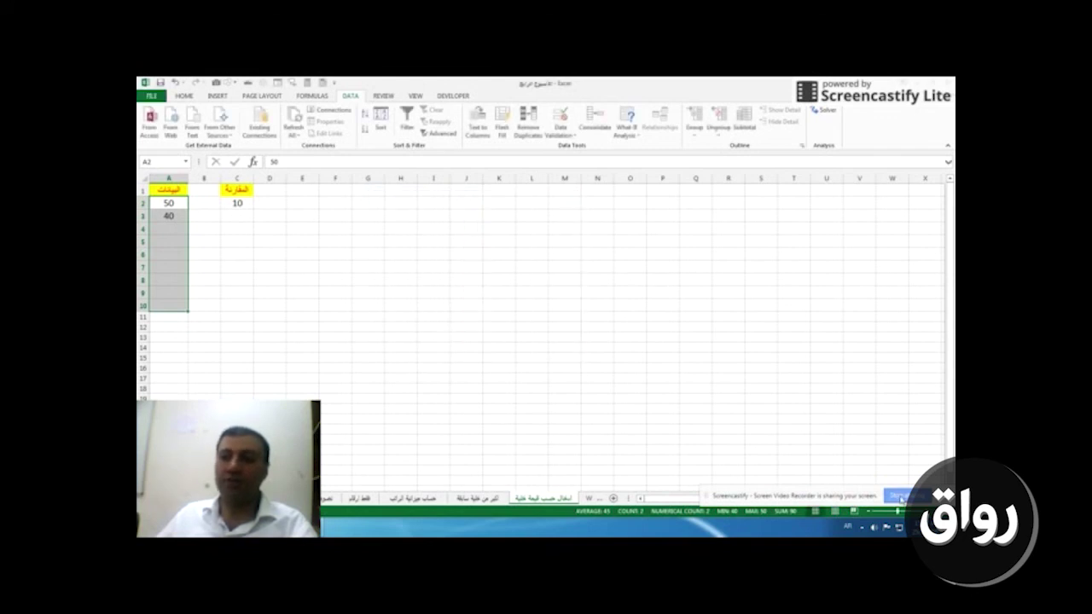